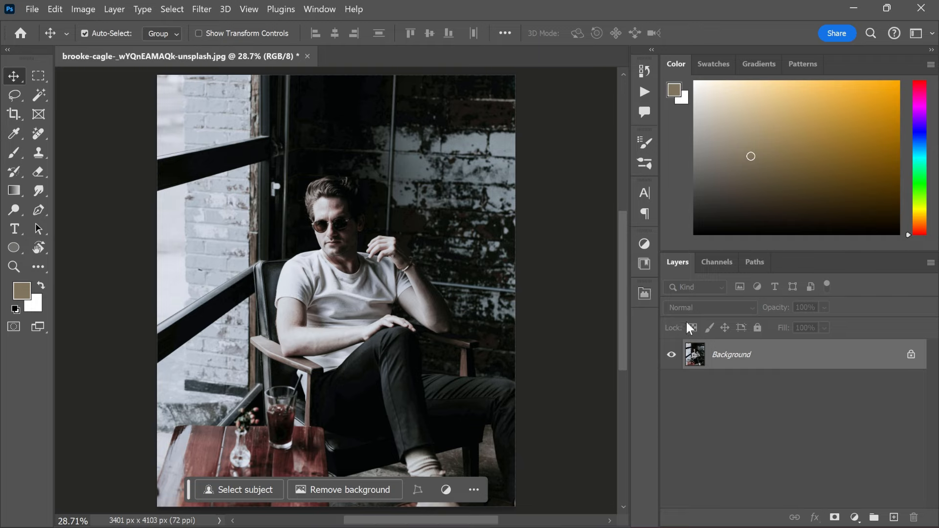
# Duplicate the Background layer and convert the copy to a smart object
pyautogui.moveTo(748, 364); pyautogui.dragTo(895, 519)
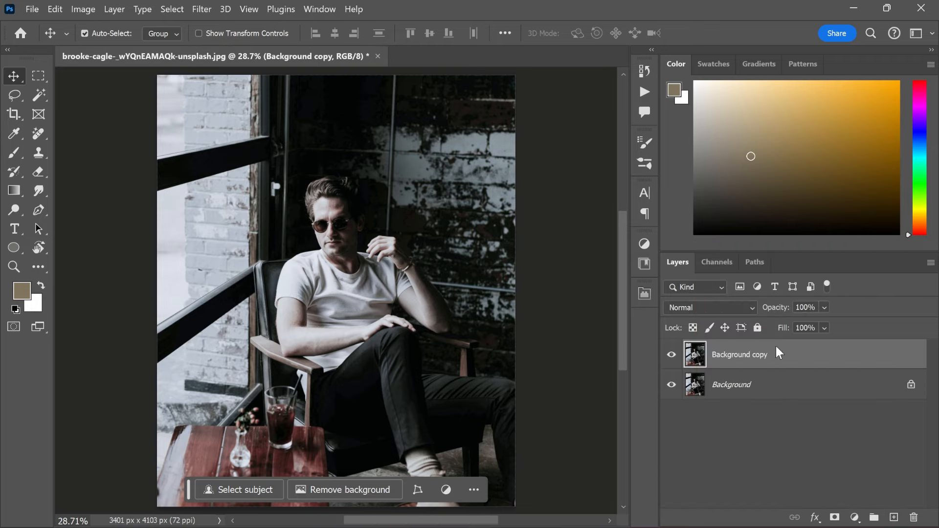
pyautogui.rightClick(777, 348)
pyautogui.click(823, 219)
# Open the Camera Raw Filter and set exposure to -0.65, contrast -12, highlights -27, shadows -15, whites +20 and blacks -15
pyautogui.click(207, 9)
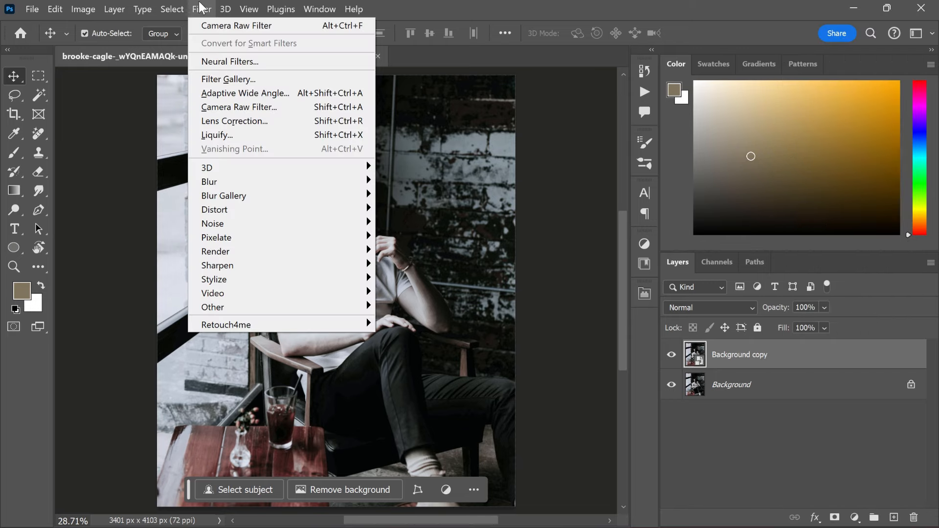
pyautogui.click(227, 108)
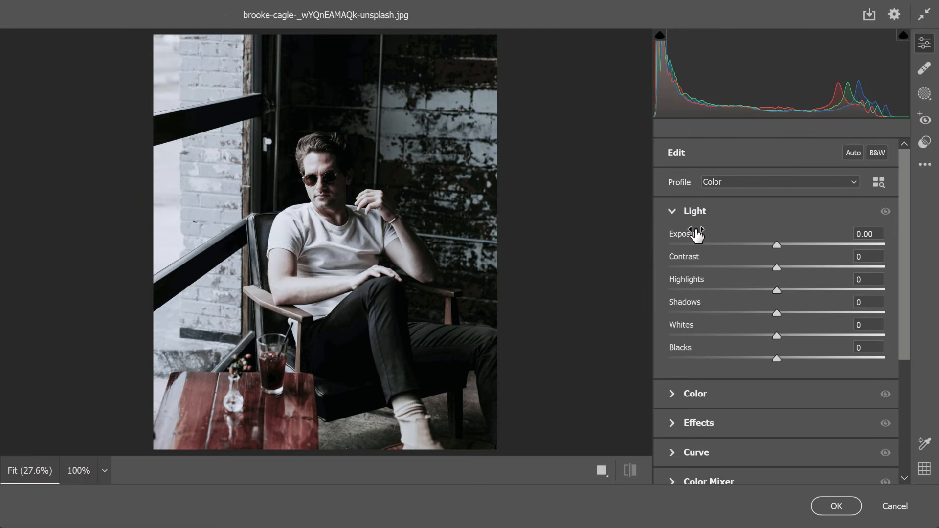
pyautogui.click(673, 212)
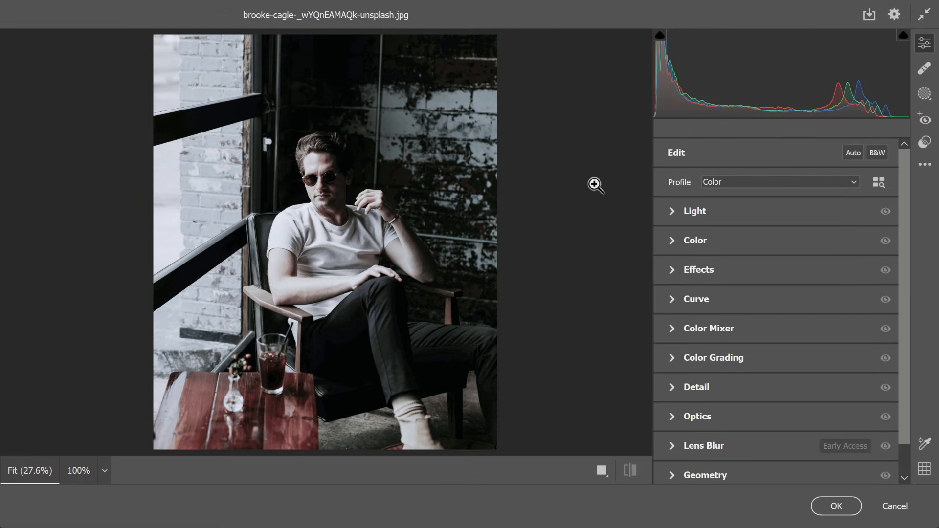
pyautogui.click(673, 211)
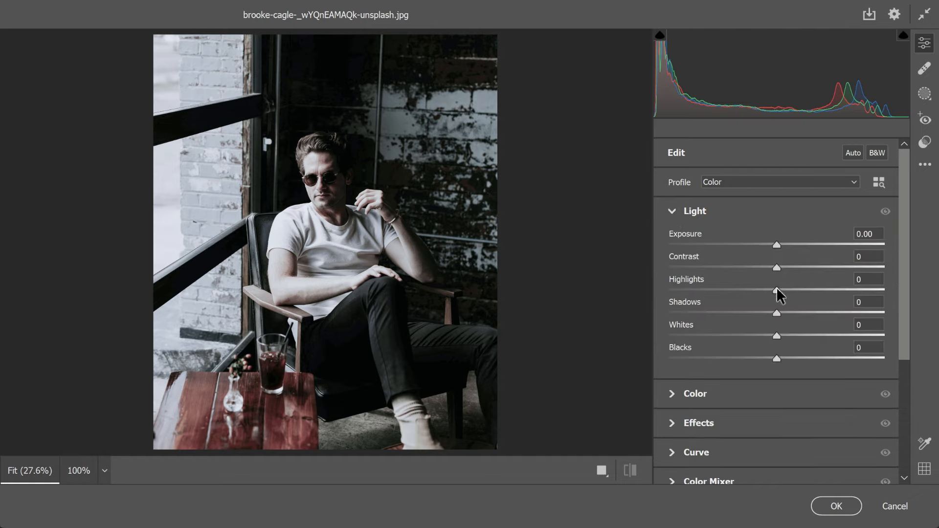
pyautogui.moveTo(779, 240); pyautogui.dragTo(761, 355)
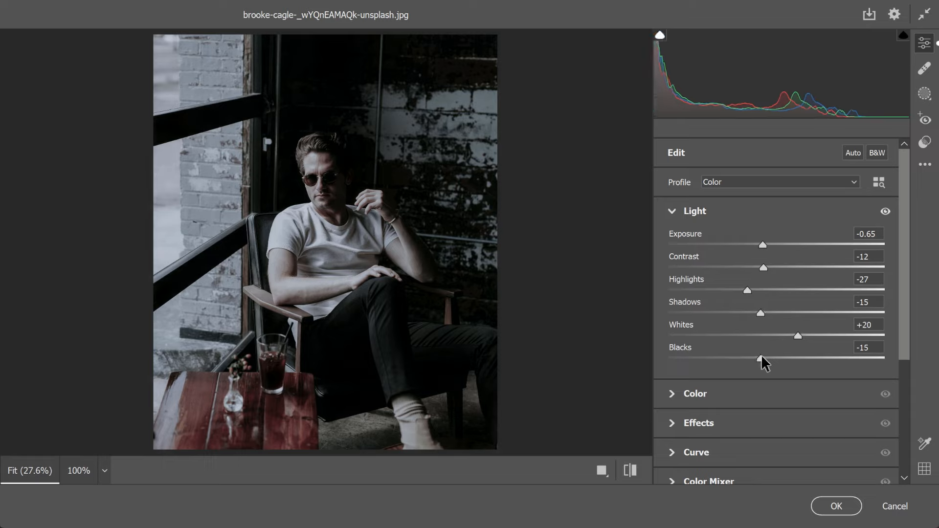
pyautogui.click(672, 211)
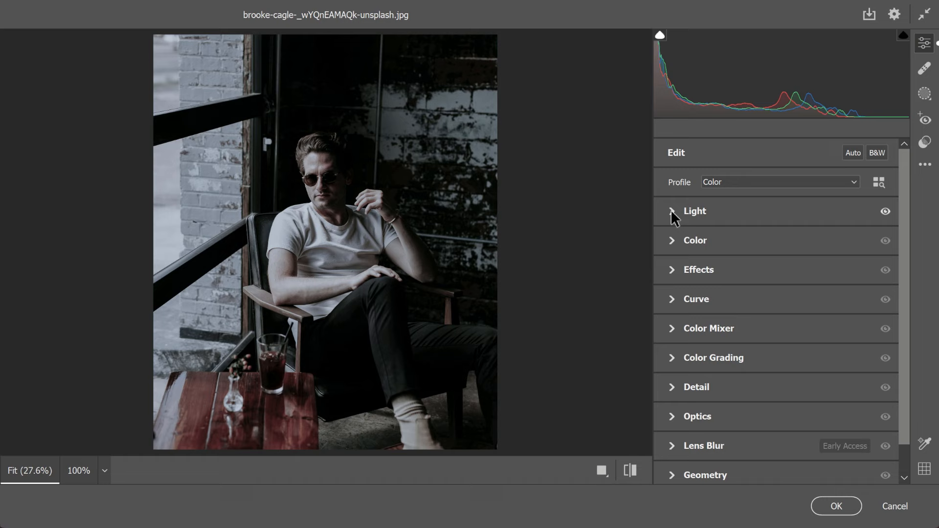
# Warm the photo's overall tone by adjusting the Color settings
pyautogui.click(672, 240)
pyautogui.moveTo(776, 298); pyautogui.dragTo(784, 366)
pyautogui.click(671, 241)
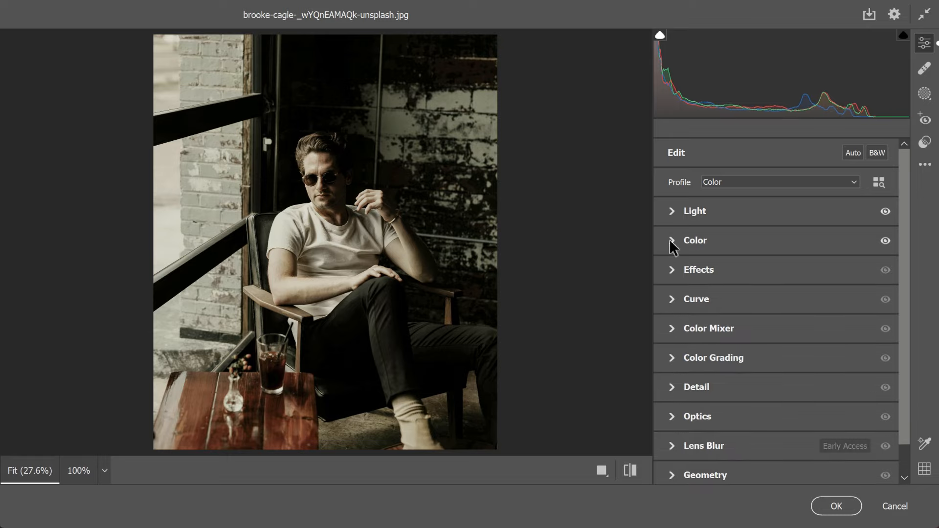
# Set the effects to texture +10, clarity +3, dehaze +5 and vignette -17
pyautogui.click(674, 274)
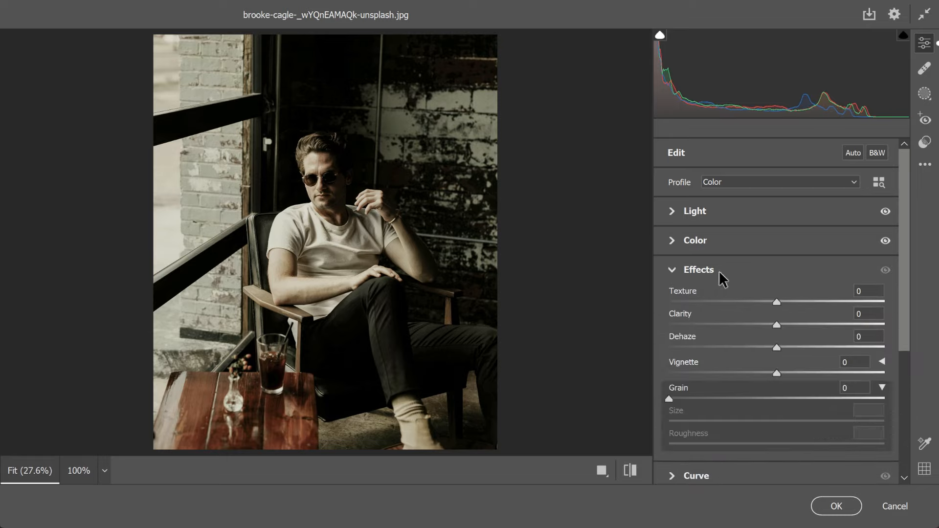
pyautogui.click(788, 303)
pyautogui.moveTo(777, 325); pyautogui.dragTo(780, 324)
pyautogui.click(779, 348)
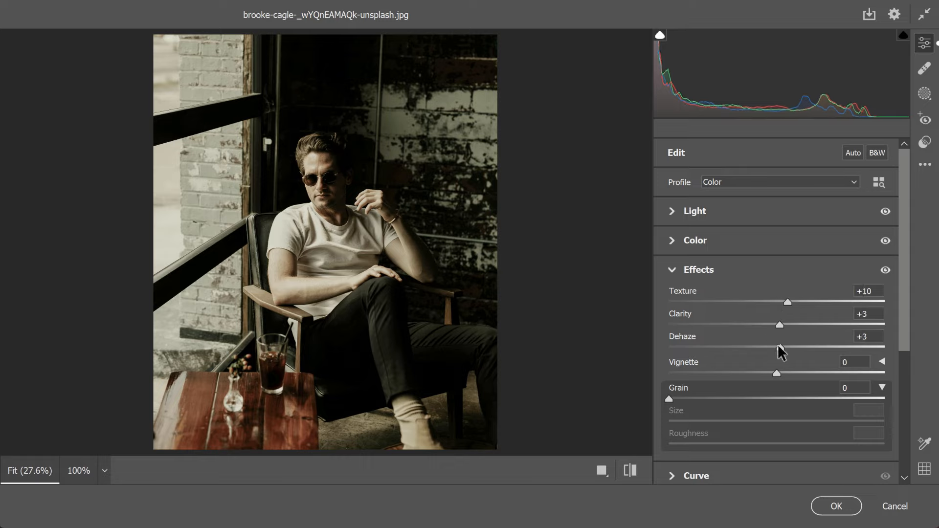
pyautogui.moveTo(777, 374); pyautogui.dragTo(758, 373)
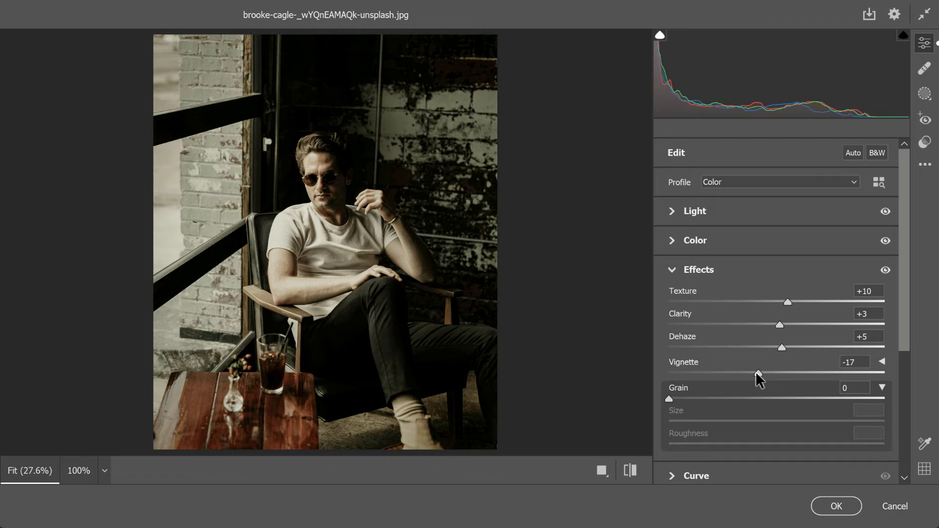
# Add film grain to the photo with an amount of 54 and a size of 11
pyautogui.moveTo(676, 397); pyautogui.dragTo(708, 398)
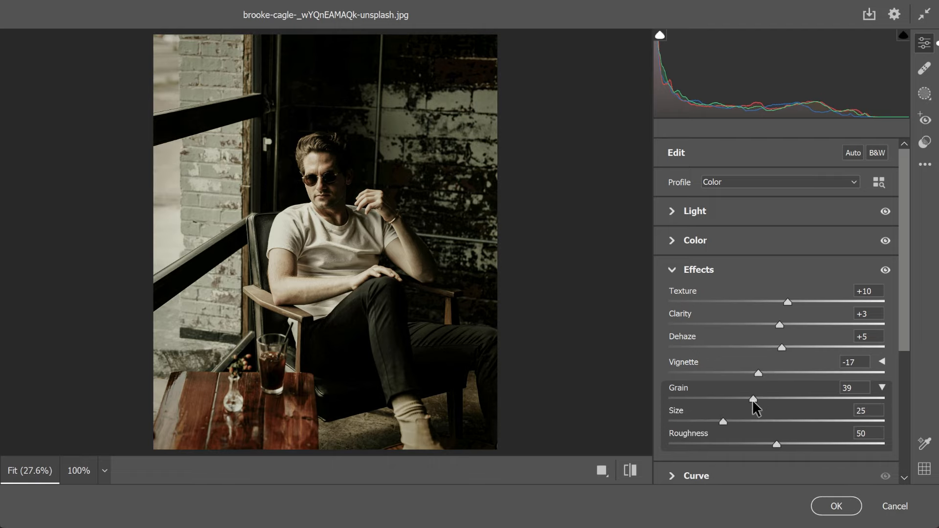
pyautogui.scroll(6, 430, 264)
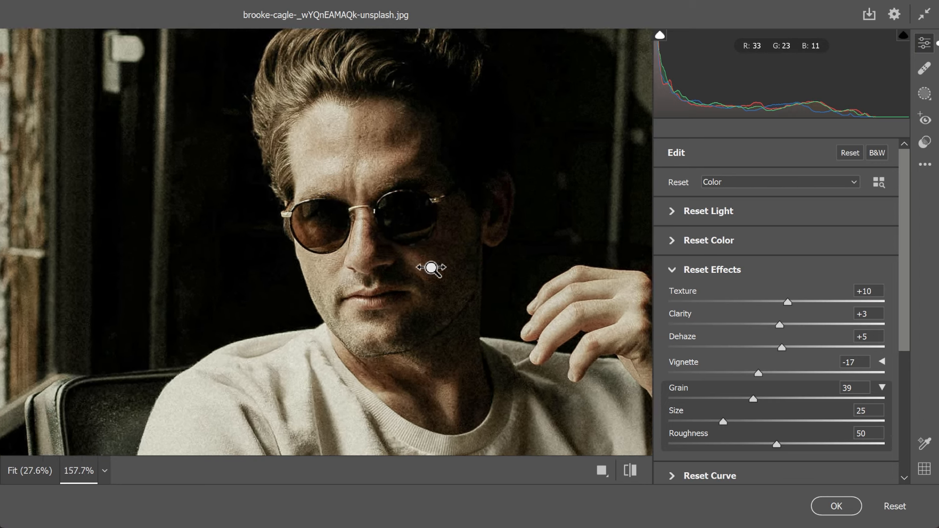
pyautogui.scroll(1, 432, 268)
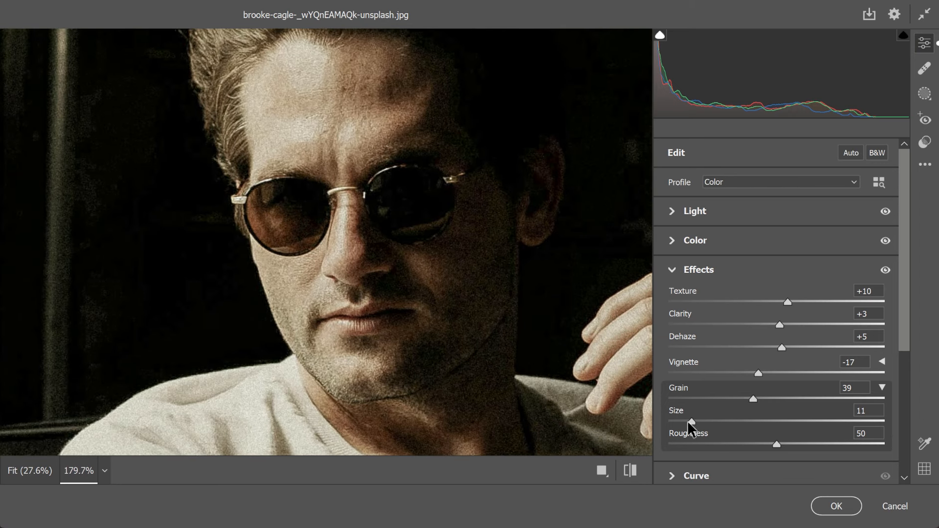
pyautogui.moveTo(756, 398); pyautogui.dragTo(785, 404)
pyautogui.scroll(-5, 343, 259)
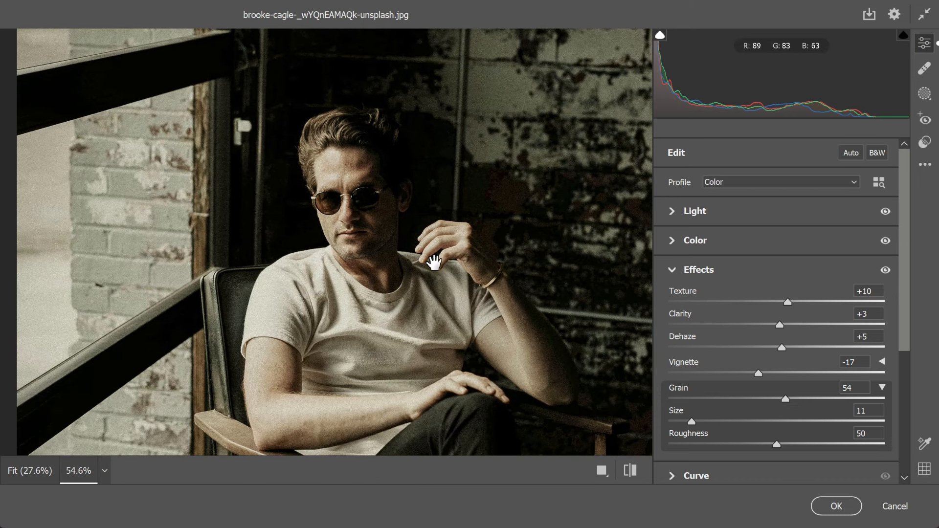
pyautogui.click(434, 263)
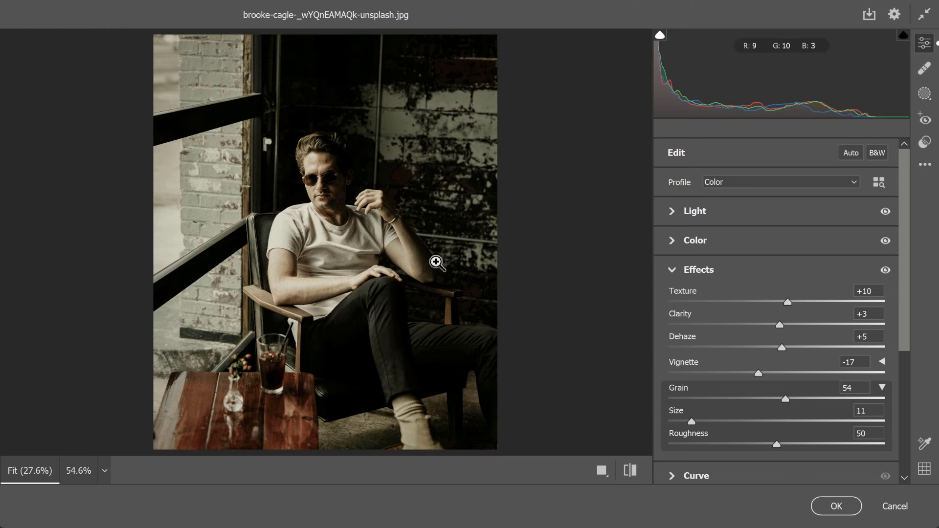
pyautogui.click(673, 270)
# Shape the main point curve by raising the black point and adding points at input/output 40/52, 201/210 and 135/137
pyautogui.click(668, 300)
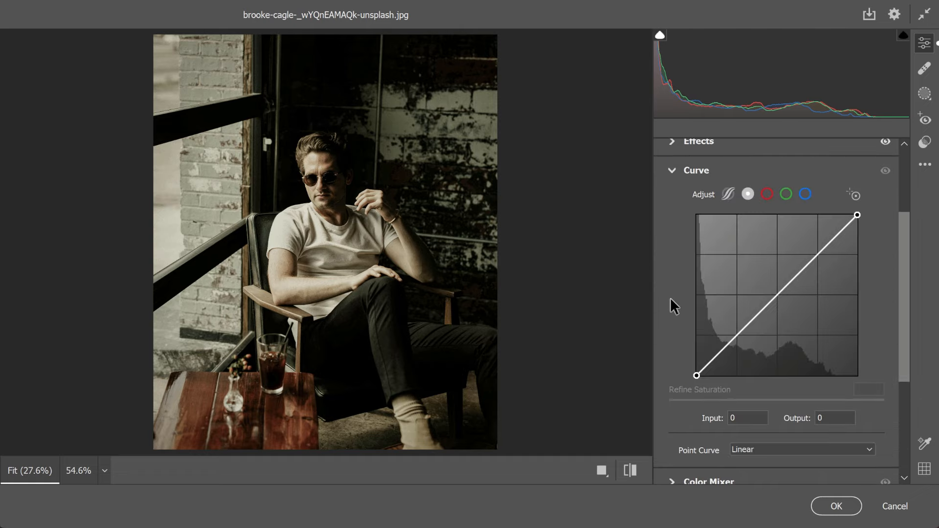
pyautogui.click(728, 194)
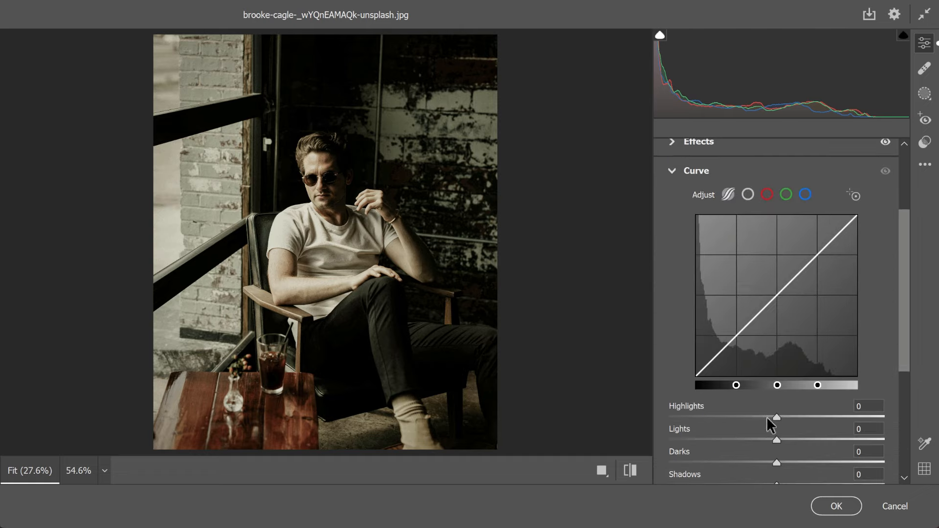
pyautogui.click(748, 195)
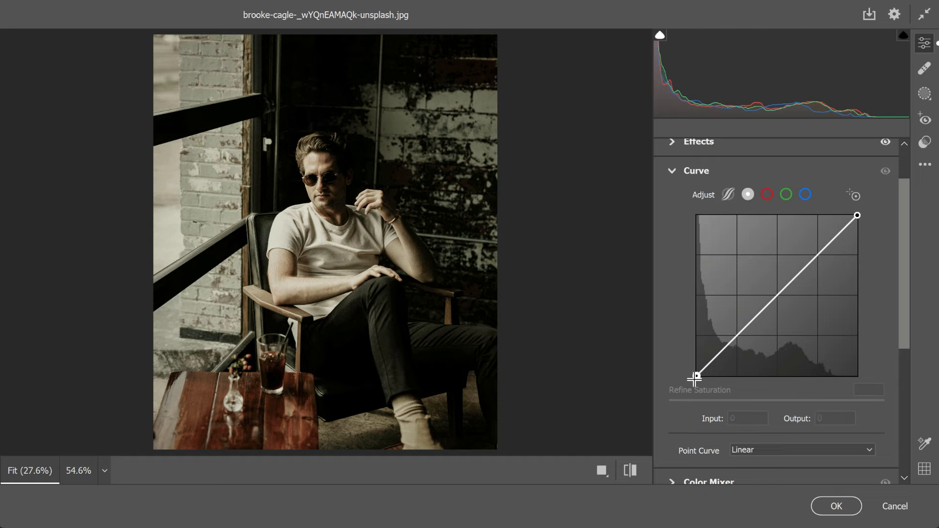
pyautogui.moveTo(697, 375); pyautogui.dragTo(721, 344)
pyautogui.click(768, 195)
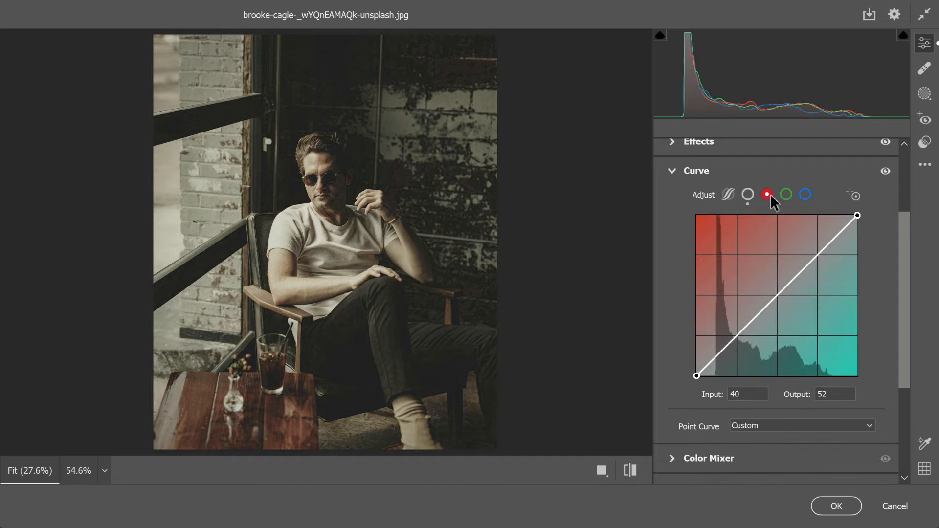
pyautogui.click(749, 196)
pyautogui.moveTo(822, 244); pyautogui.dragTo(824, 243)
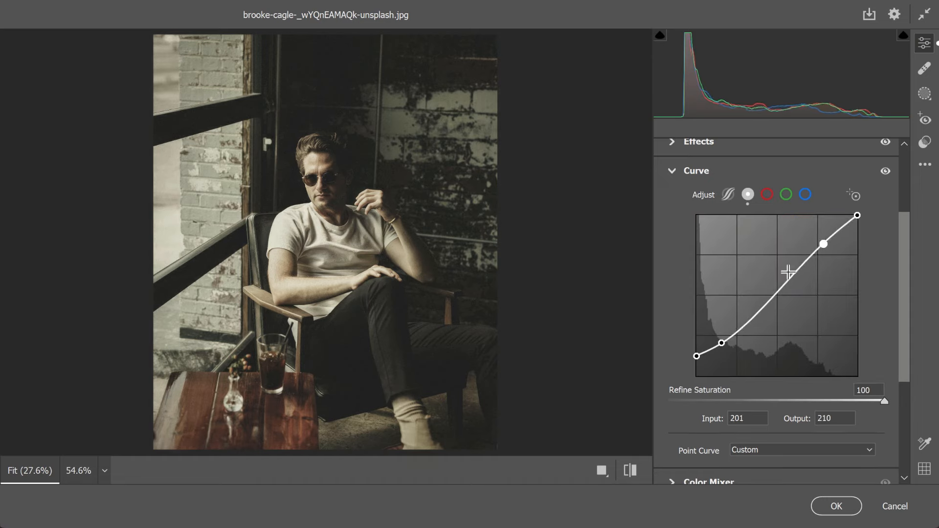
pyautogui.moveTo(779, 289); pyautogui.dragTo(781, 290)
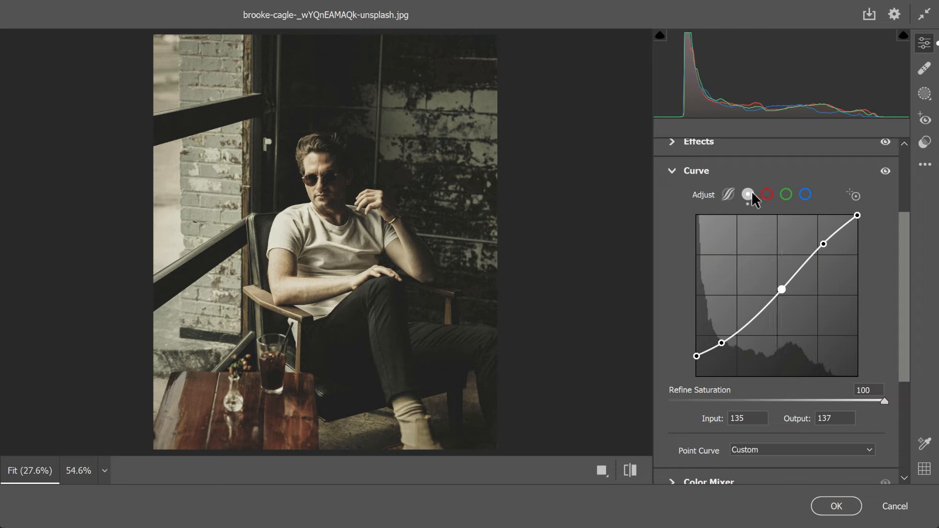
# Shape the red channel curve with a highlight point at 201/211, a midtone point and a shadow point at 45/50
pyautogui.click(767, 194)
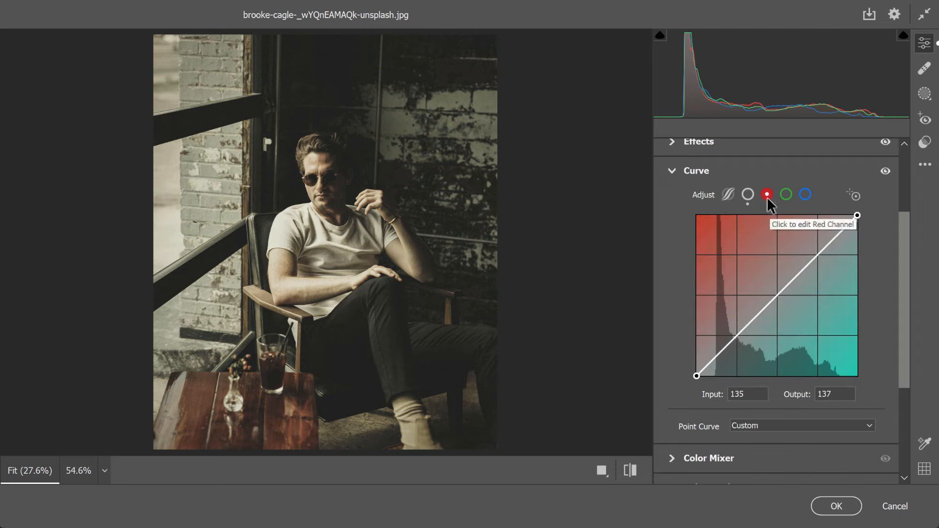
pyautogui.moveTo(815, 250); pyautogui.dragTo(826, 244)
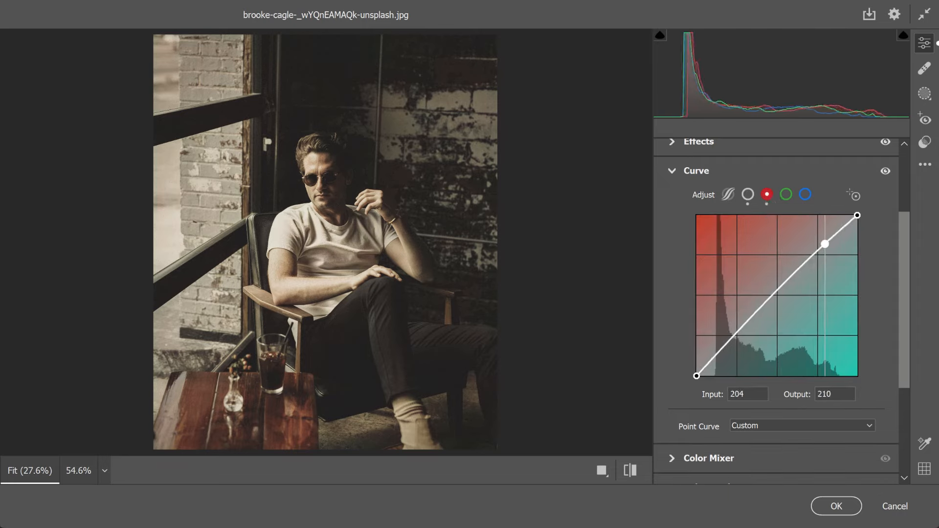
pyautogui.moveTo(791, 277); pyautogui.dragTo(785, 287)
pyautogui.click(825, 244)
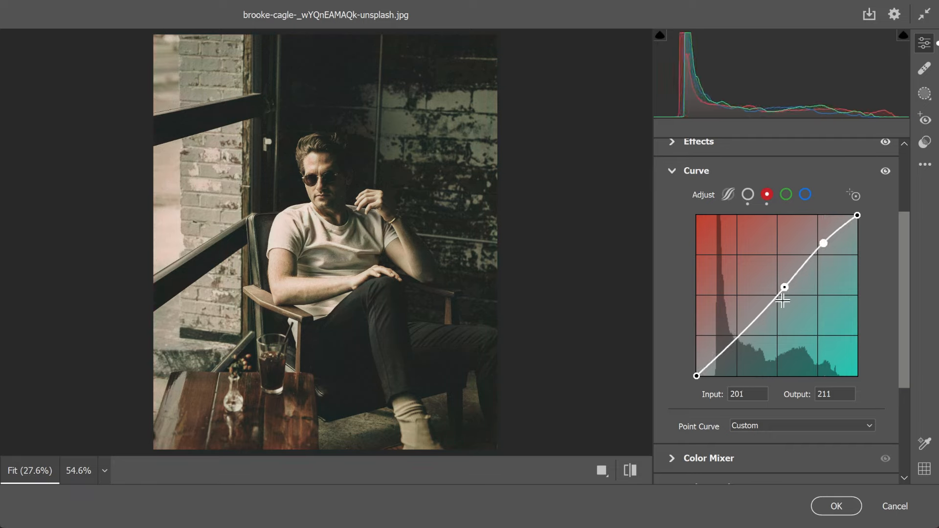
pyautogui.moveTo(728, 352); pyautogui.dragTo(725, 343)
# Add a highlight point to the green curve and lower the blue curve with a highlight point and a midtone point at 109/94
pyautogui.click(788, 196)
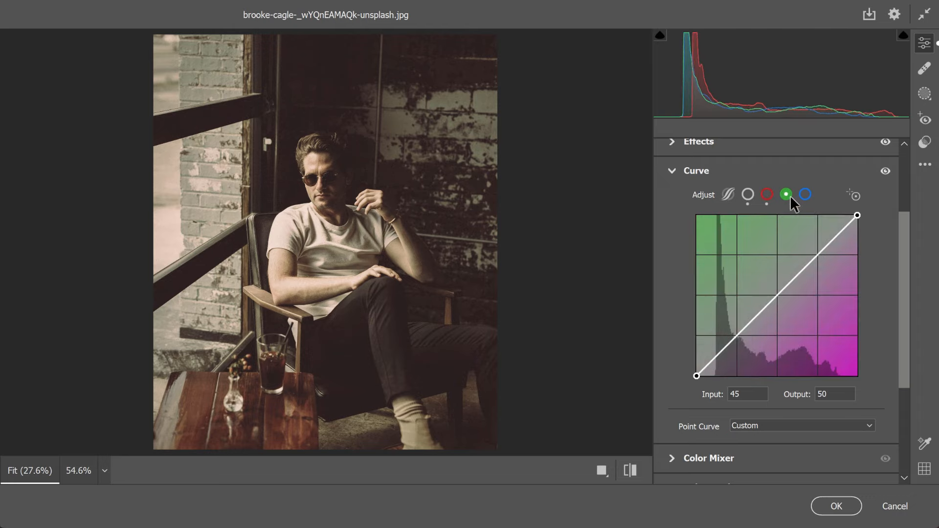
pyautogui.click(827, 246)
pyautogui.click(806, 197)
pyautogui.moveTo(827, 246); pyautogui.dragTo(833, 248)
pyautogui.moveTo(769, 326); pyautogui.dragTo(766, 317)
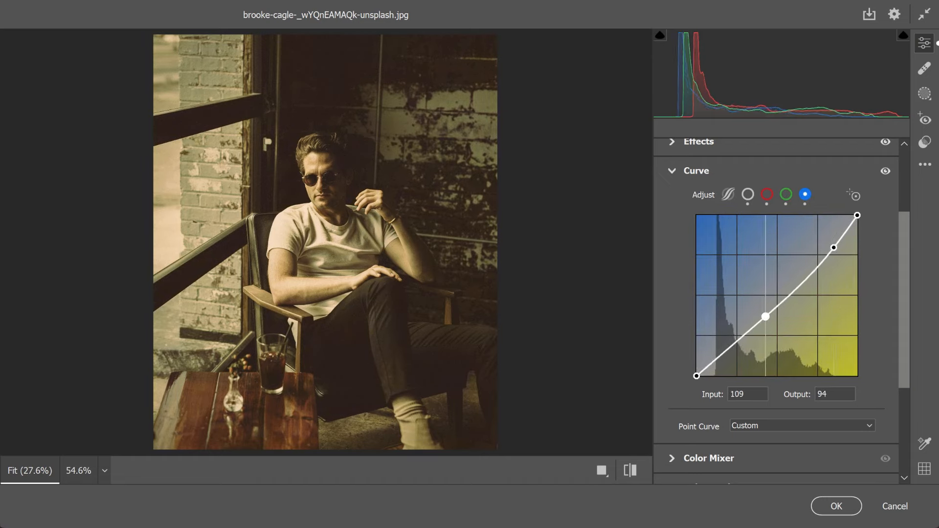
pyautogui.click(630, 471)
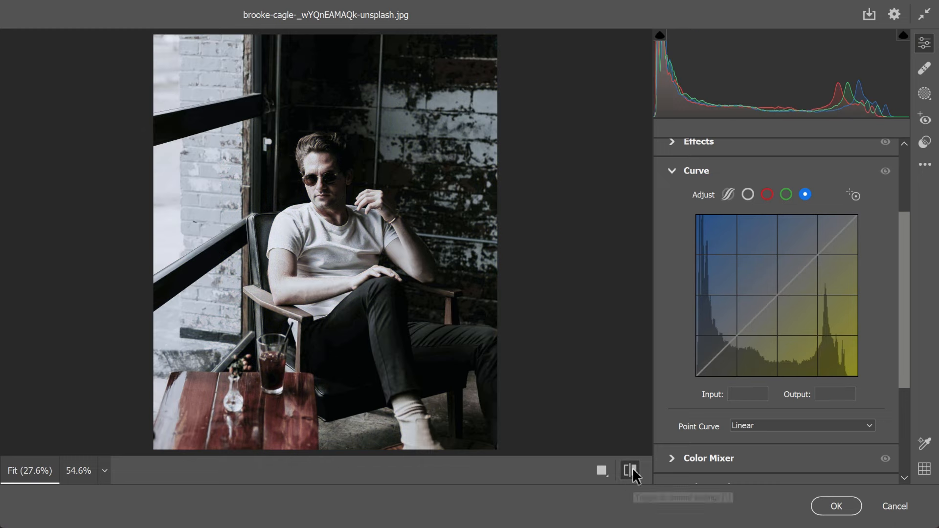
pyautogui.click(631, 471)
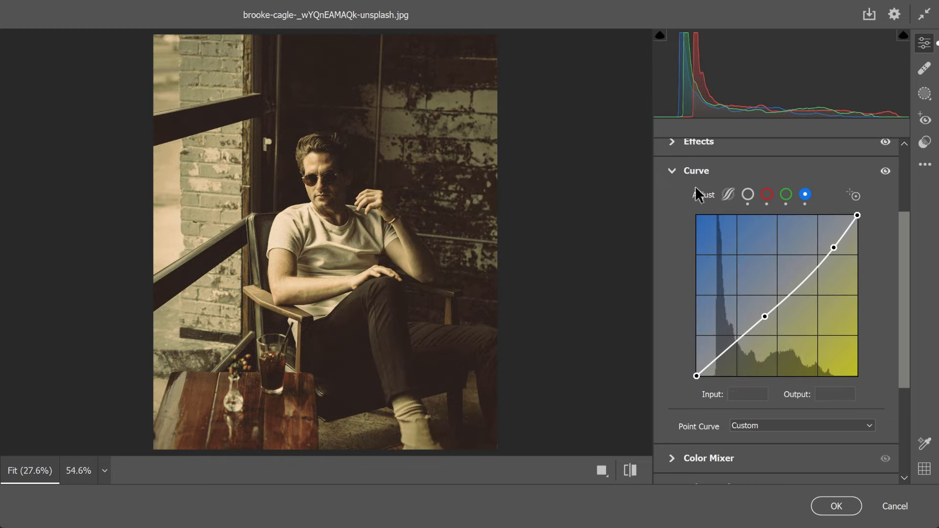
pyautogui.click(675, 171)
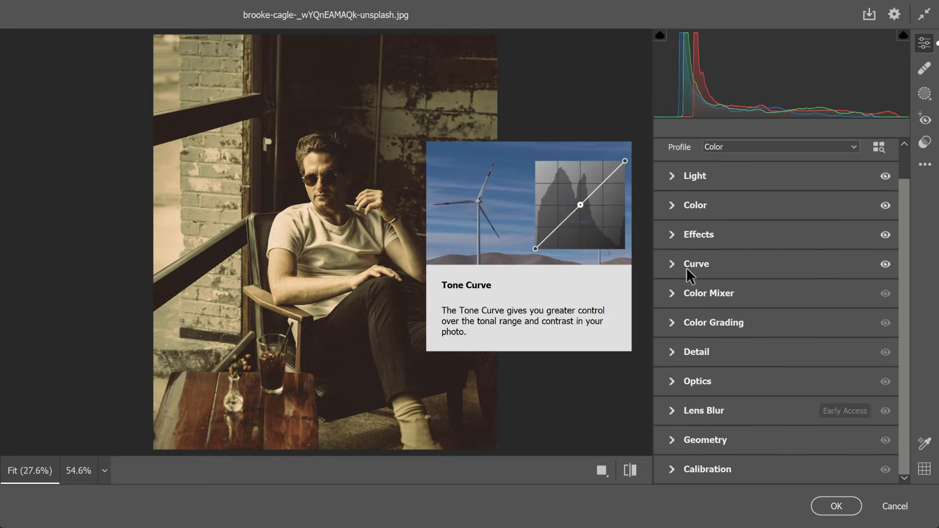
# Color grade the midtones toward a warm yellow and the highlights to hue 56, saturation 17
pyautogui.click(691, 324)
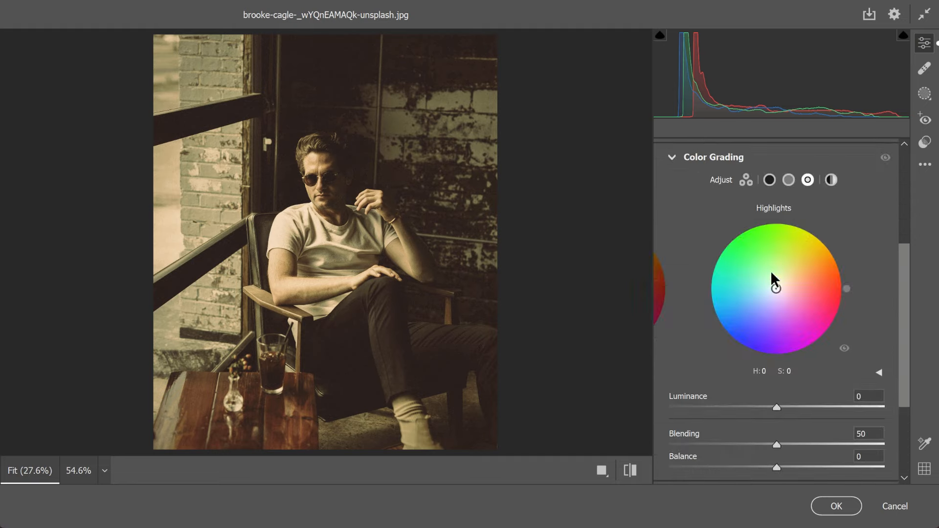
pyautogui.moveTo(777, 289); pyautogui.dragTo(781, 280)
pyautogui.click(789, 180)
pyautogui.moveTo(779, 291)
pyautogui.mouseDown()
pyautogui.moveTo(782, 277)
pyautogui.moveTo(782, 287)
pyautogui.mouseUp()
pyautogui.click(808, 181)
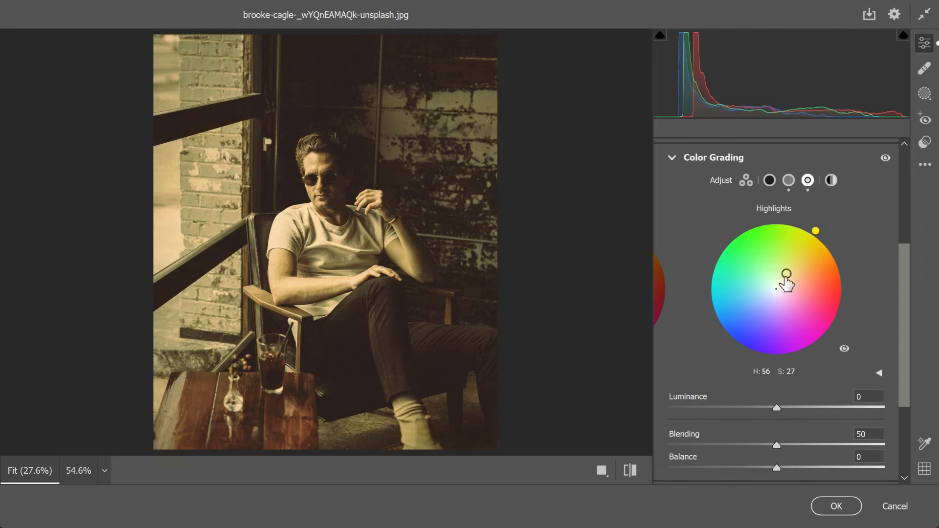
pyautogui.moveTo(782, 281); pyautogui.dragTo(782, 279)
# Set the highlights luminance to -24, the grading blending to 56 and the balance to +21
pyautogui.scroll(-2, 791, 433)
pyautogui.moveTo(777, 319); pyautogui.dragTo(751, 320)
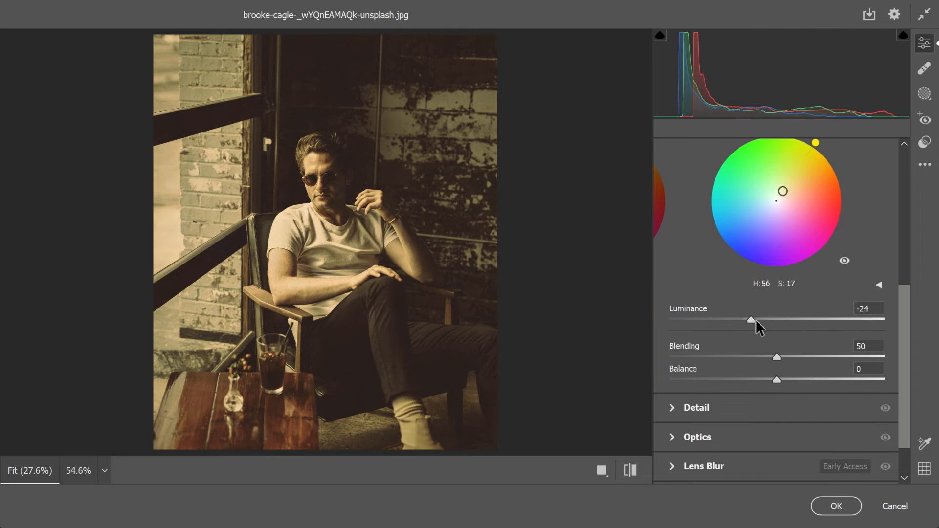
pyautogui.moveTo(795, 357); pyautogui.dragTo(800, 380)
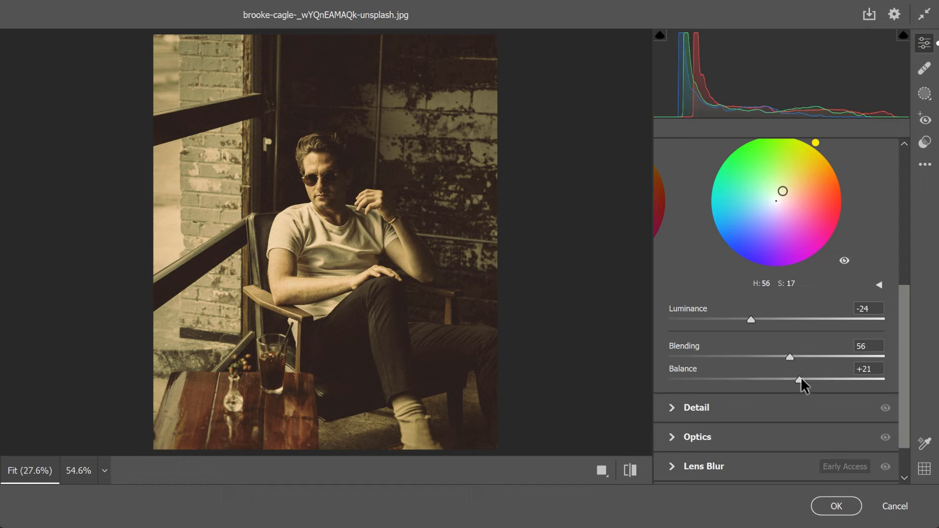
pyautogui.click(631, 471)
pyautogui.click(631, 471)
pyautogui.scroll(3, 813, 332)
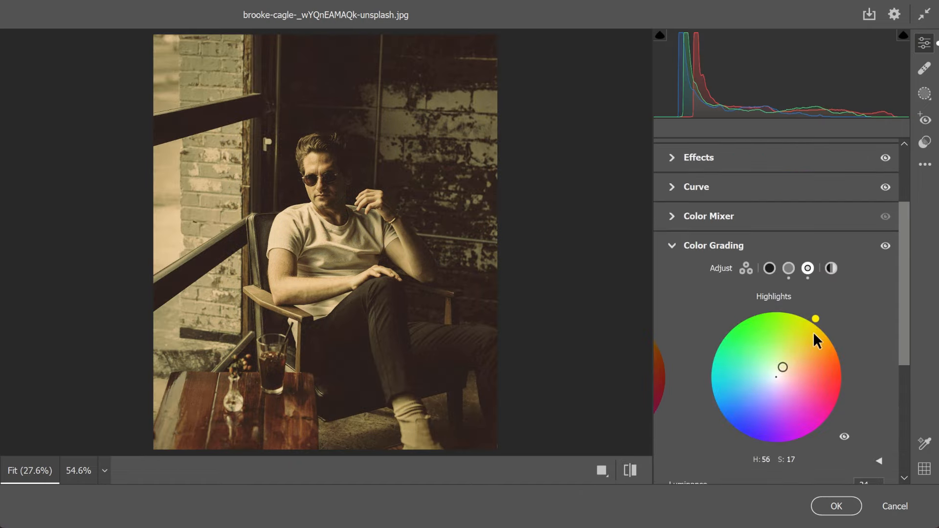
# Add a radial gradient mask with feather 63 and fit it over the wooden table in the lower corner of the photo
pyautogui.click(667, 247)
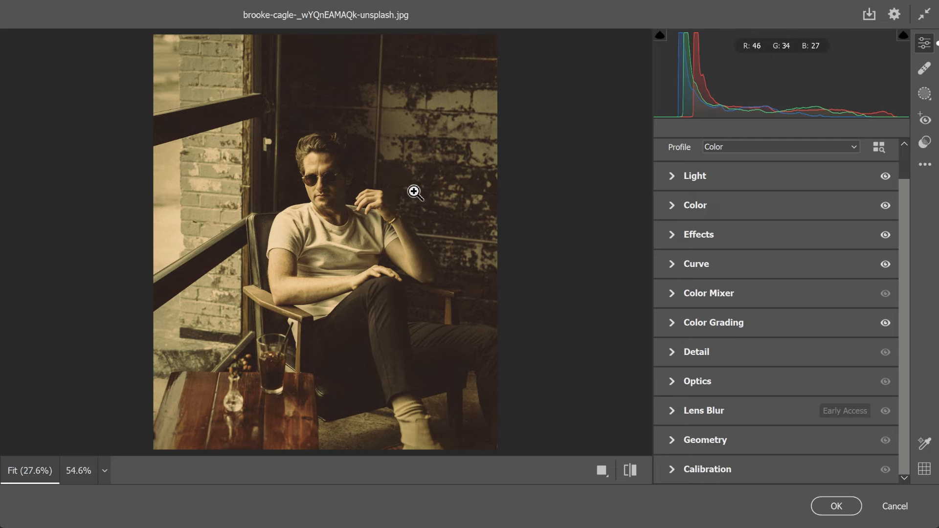
pyautogui.scroll(1, 747, 354)
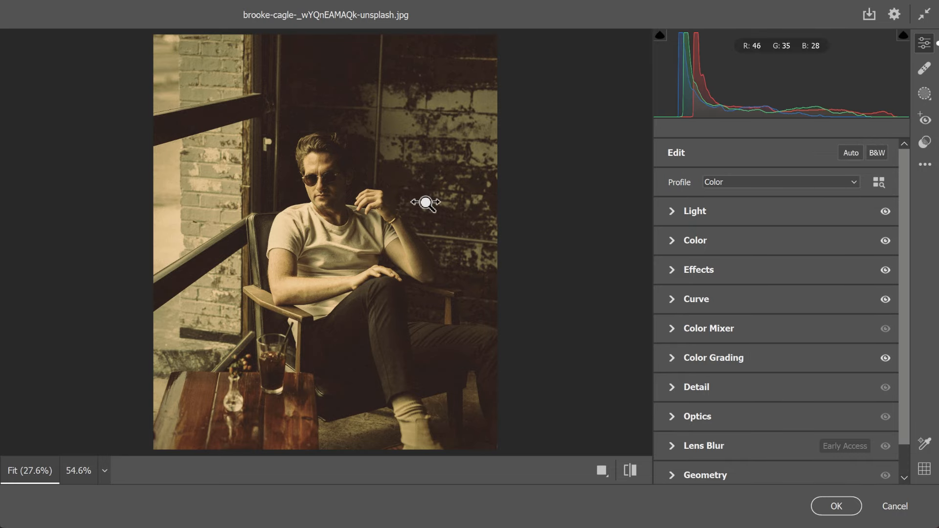
pyautogui.scroll(3, 426, 204)
pyautogui.scroll(-3, 426, 204)
pyautogui.moveTo(371, 178); pyautogui.dragTo(458, 178)
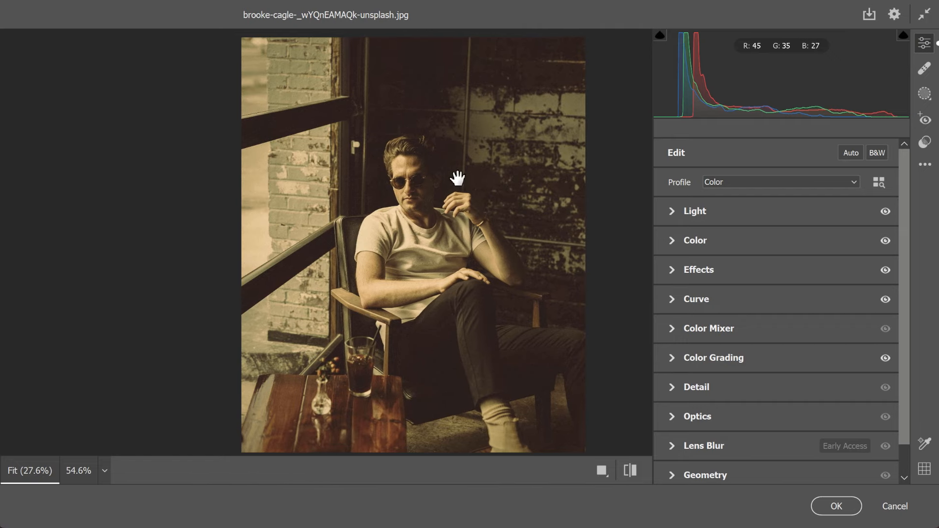
pyautogui.click(925, 93)
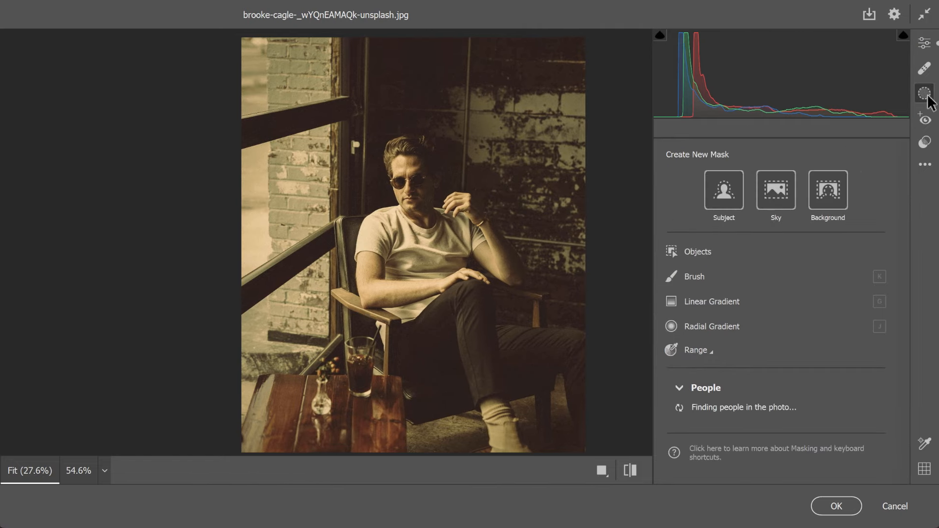
pyautogui.click(709, 325)
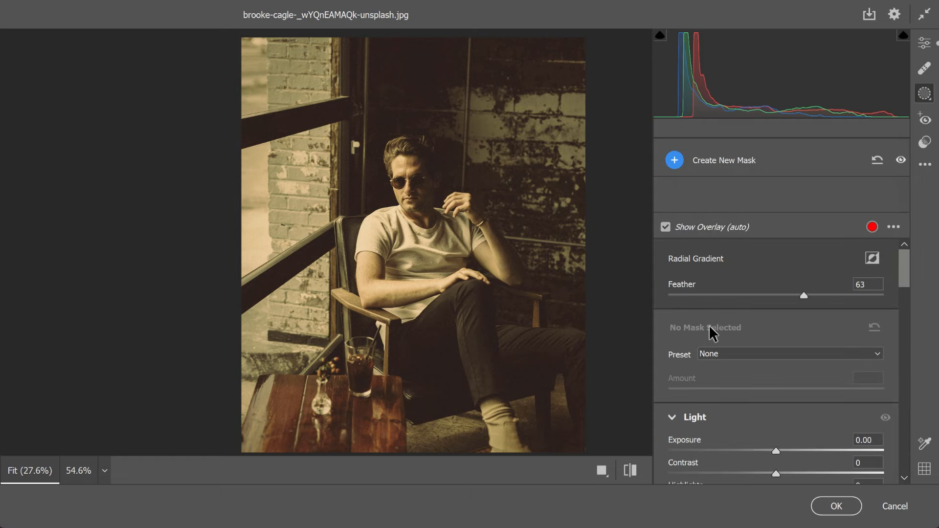
pyautogui.moveTo(242, 373); pyautogui.dragTo(321, 435)
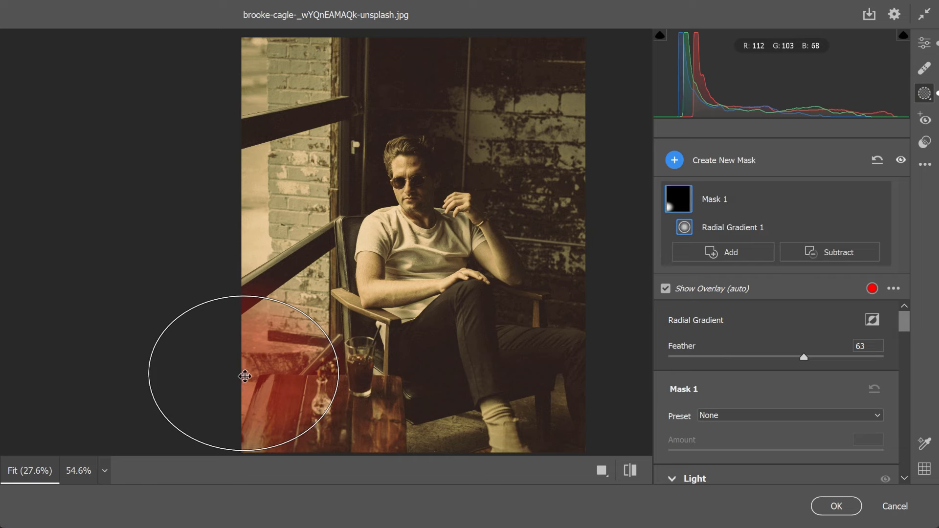
pyautogui.moveTo(244, 373); pyautogui.dragTo(320, 425)
pyautogui.moveTo(419, 425); pyautogui.dragTo(414, 425)
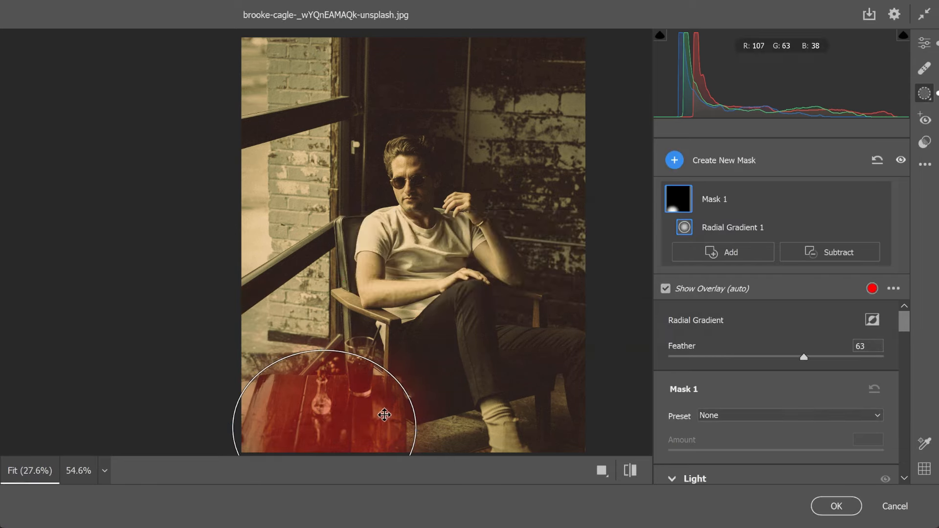
pyautogui.moveTo(389, 401); pyautogui.dragTo(391, 400)
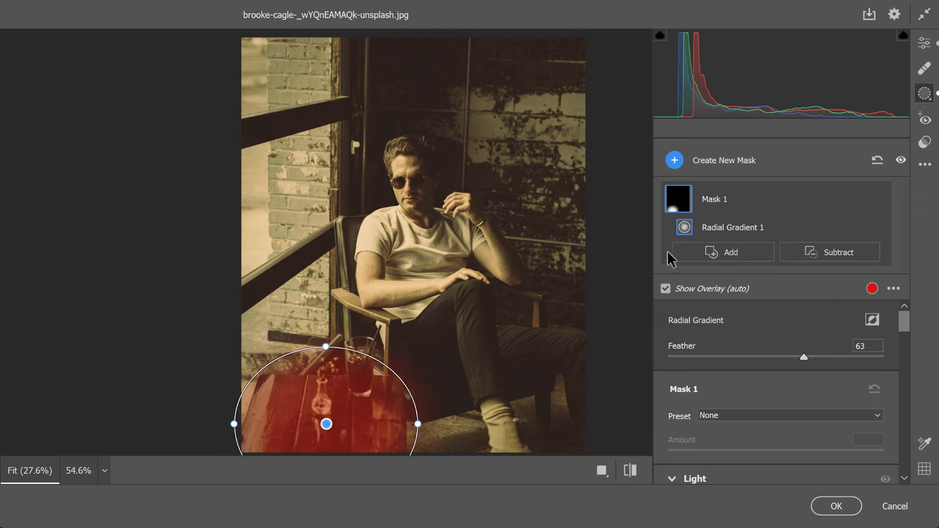
# Set the table mask's exposure to +0.55, contrast +18, highlights +20, shadows +21 and whites -22, and lower its blacks
pyautogui.scroll(-4, 751, 315)
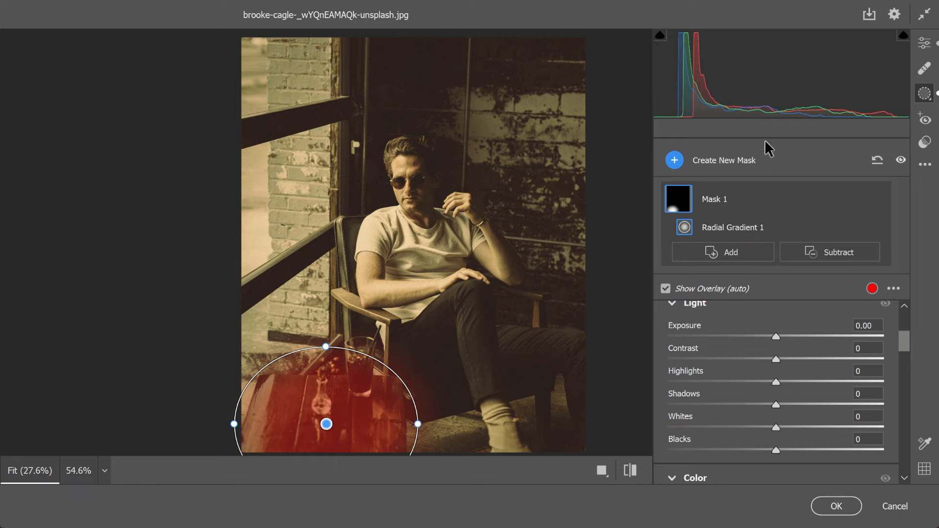
pyautogui.moveTo(777, 335); pyautogui.dragTo(752, 428)
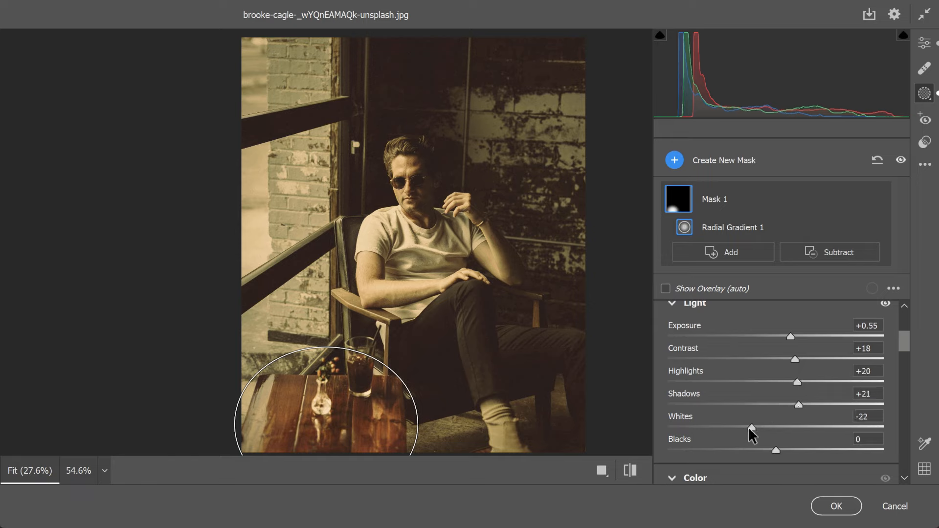
pyautogui.scroll(-3, 803, 431)
pyautogui.moveTo(777, 360)
pyautogui.mouseDown()
pyautogui.moveTo(746, 362)
pyautogui.moveTo(758, 363)
pyautogui.mouseUp()
# Set the table mask's temperature to +19, tint to +4 and saturation to +14, and shift its hue toward red
pyautogui.moveTo(778, 423); pyautogui.dragTo(800, 424)
pyautogui.scroll(-2, 800, 424)
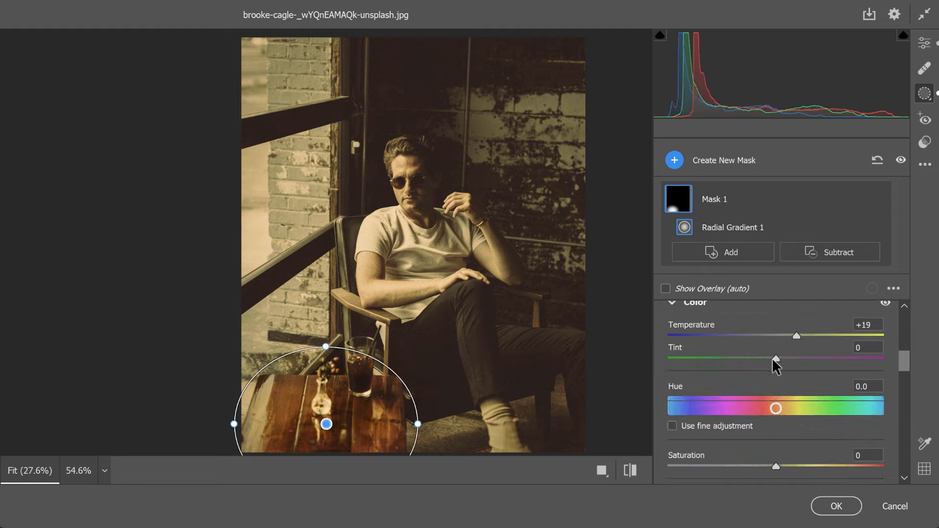
pyautogui.moveTo(775, 358)
pyautogui.mouseDown()
pyautogui.moveTo(751, 359)
pyautogui.moveTo(777, 360)
pyautogui.mouseUp()
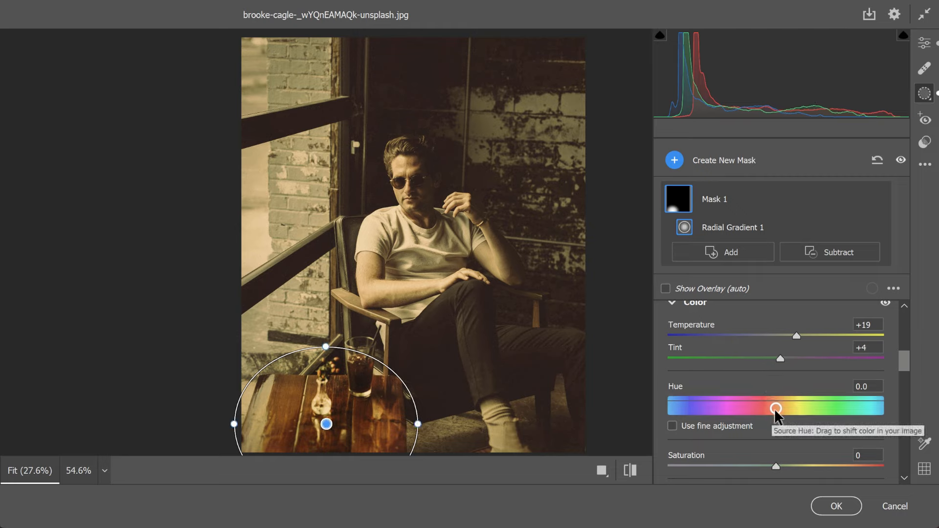
pyautogui.moveTo(775, 408); pyautogui.dragTo(793, 381)
pyautogui.scroll(-2, 767, 407)
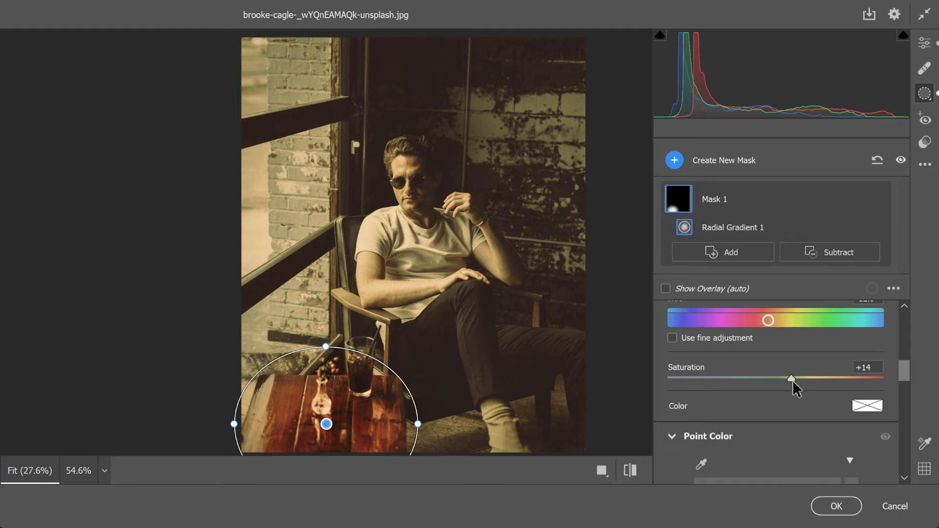
# Set the table mask's texture to +10, clarity to +7 and dehaze to +7
pyautogui.scroll(-5, 800, 384)
pyautogui.moveTo(776, 324); pyautogui.dragTo(784, 348)
pyautogui.click(779, 366)
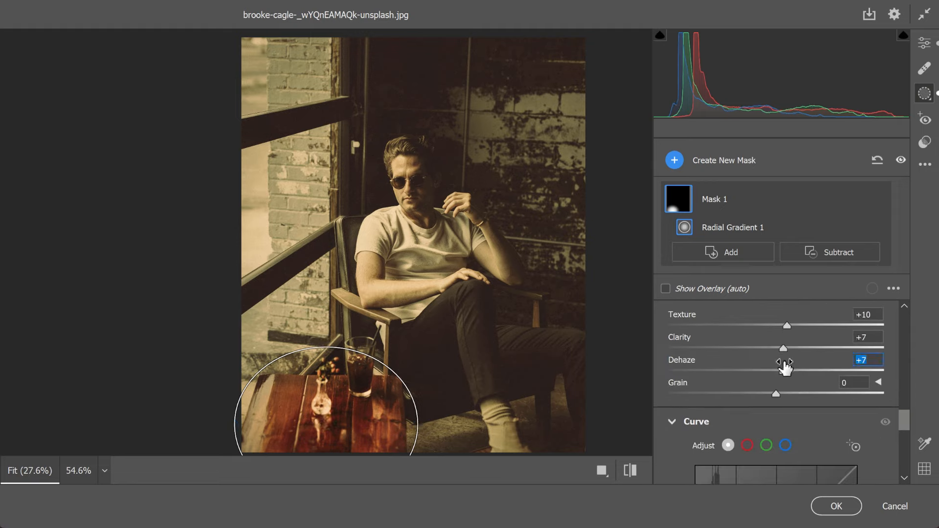
# Raise a highlight point on the table mask's red curve and lower a highlight point on its blue curve
pyautogui.scroll(-2, 788, 387)
pyautogui.click(747, 357)
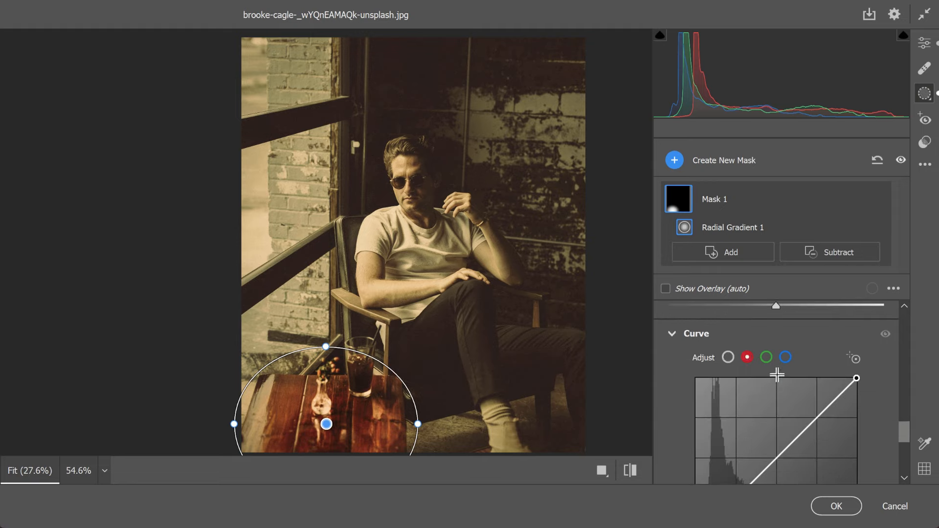
pyautogui.moveTo(824, 411); pyautogui.dragTo(823, 402)
pyautogui.click(785, 357)
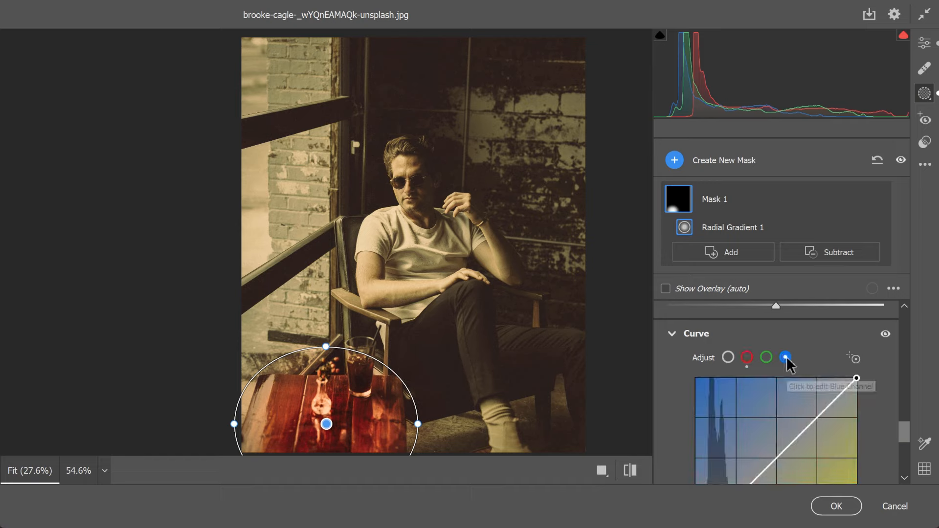
pyautogui.click(826, 412)
pyautogui.moveTo(826, 412); pyautogui.dragTo(828, 415)
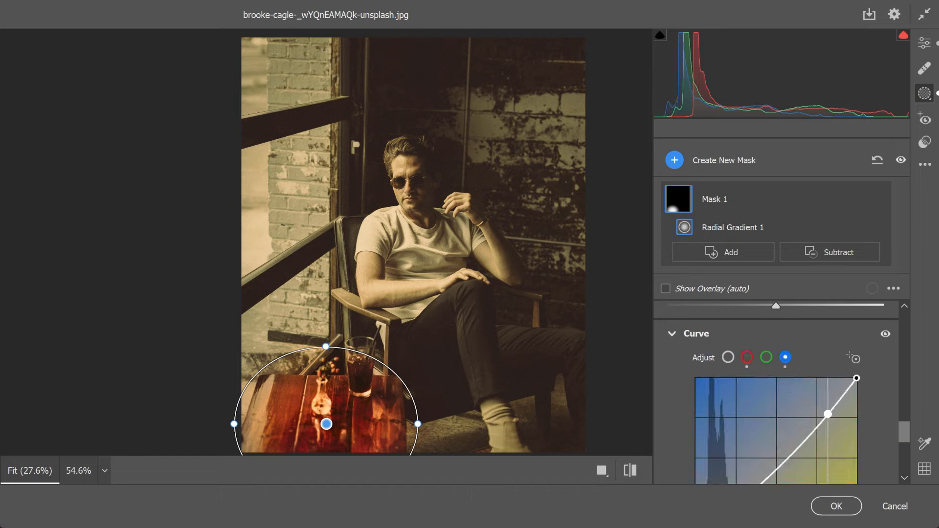
# Compare the edited photo with the original by switching between the default and current settings
pyautogui.click(630, 470)
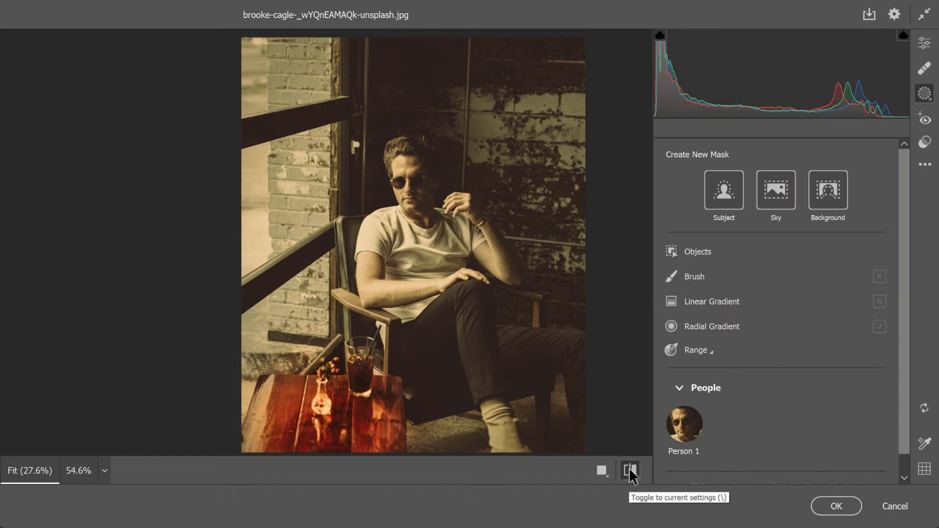
pyautogui.click(630, 471)
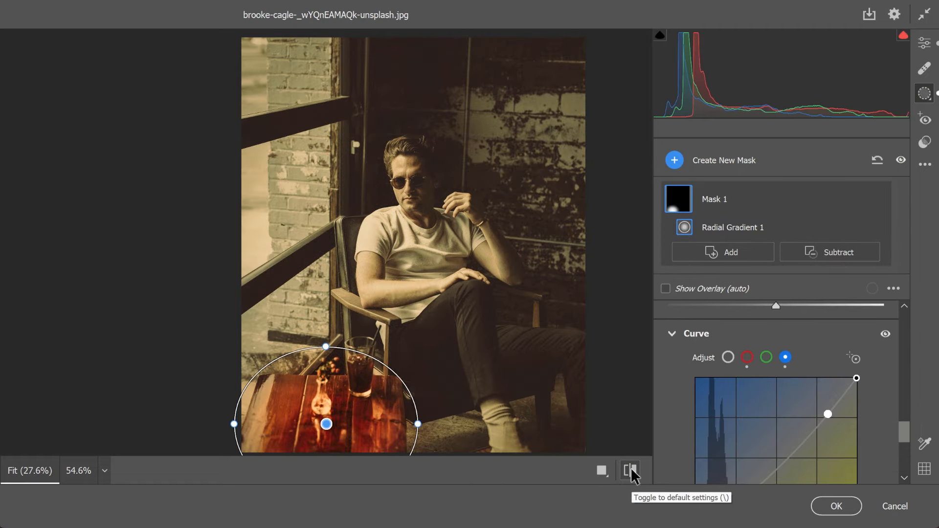
pyautogui.click(629, 471)
pyautogui.click(631, 471)
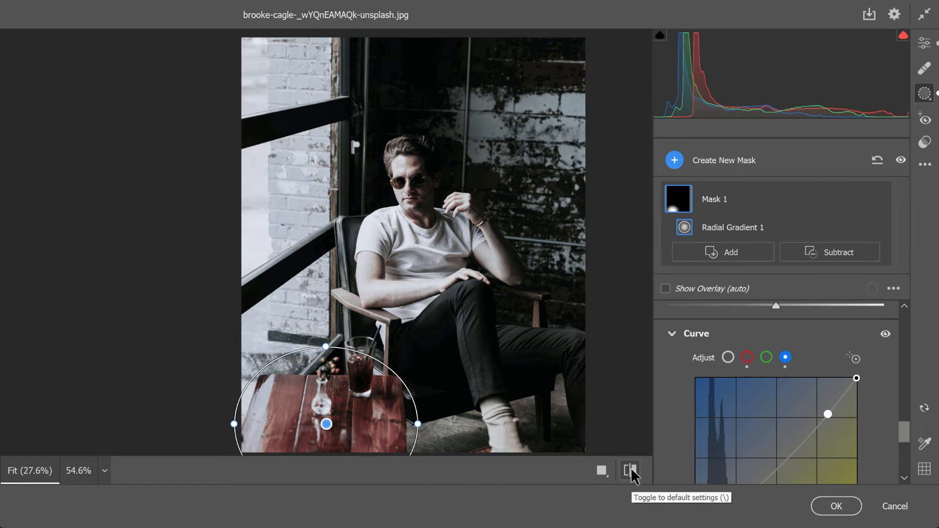
pyautogui.click(631, 471)
pyautogui.click(631, 471)
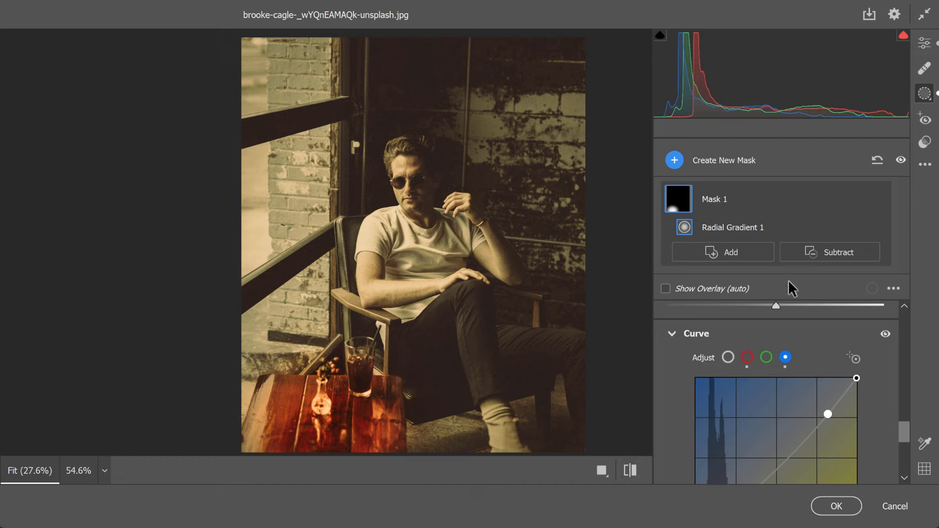
# Create a brush mask and paint over the window and light brick wall beside the man, reducing the brush size to 10
pyautogui.click(706, 163)
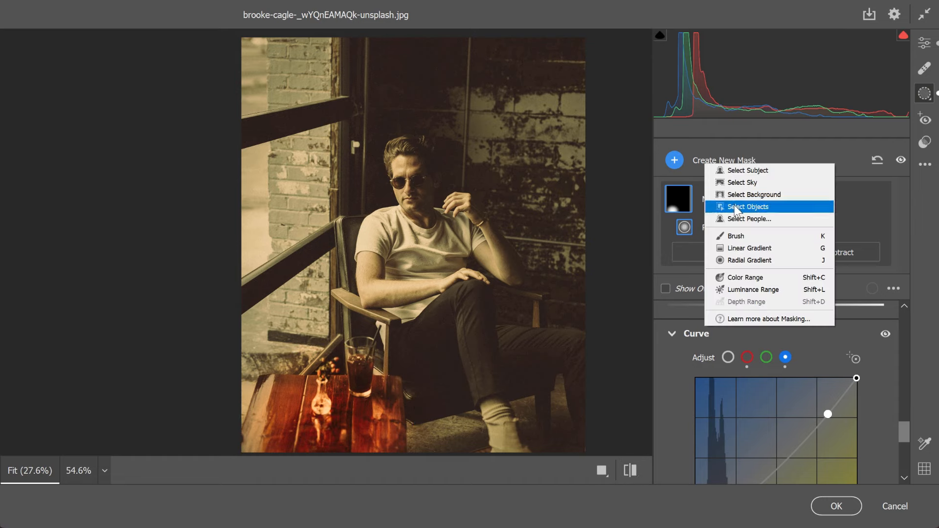
pyautogui.click(737, 237)
pyautogui.moveTo(257, 169)
pyautogui.mouseDown()
pyautogui.moveTo(261, 235)
pyautogui.moveTo(258, 88)
pyautogui.moveTo(304, 55)
pyautogui.moveTo(314, 67)
pyautogui.moveTo(313, 49)
pyautogui.moveTo(293, 209)
pyautogui.moveTo(306, 242)
pyautogui.moveTo(241, 343)
pyautogui.mouseUp()
pyautogui.moveTo(223, 403); pyautogui.dragTo(300, 342)
pyautogui.press('[')
pyautogui.press('[')
pyautogui.moveTo(314, 293)
pyautogui.mouseDown()
pyautogui.moveTo(306, 335)
pyautogui.moveTo(322, 50)
pyautogui.moveTo(309, 286)
pyautogui.moveTo(316, 336)
pyautogui.moveTo(293, 355)
pyautogui.moveTo(266, 344)
pyautogui.moveTo(259, 151)
pyautogui.moveTo(274, 202)
pyautogui.moveTo(258, 38)
pyautogui.moveTo(293, 136)
pyautogui.moveTo(259, 331)
pyautogui.moveTo(237, 377)
pyautogui.mouseUp()
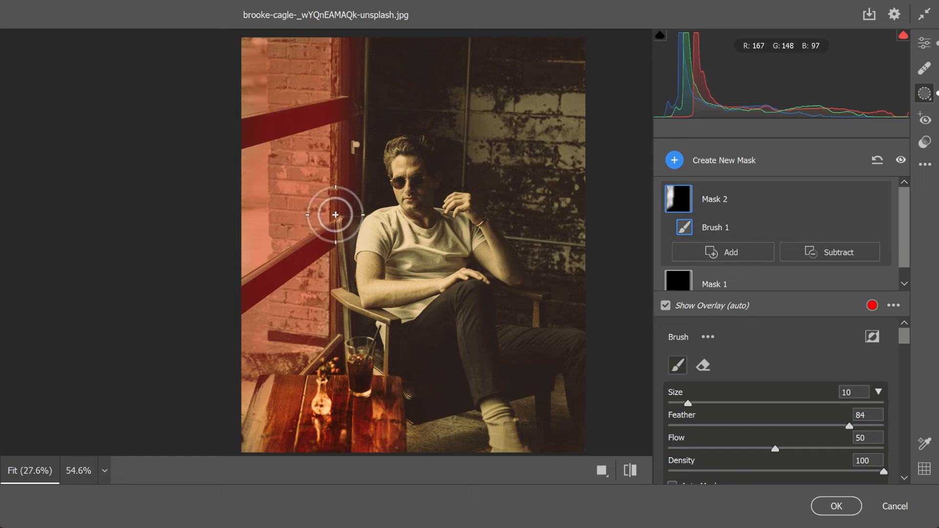
# Set the window mask's exposure to -0.25 and contrast to +27, and lower its highlights
pyautogui.scroll(-3, 765, 357)
pyautogui.scroll(-3, 771, 359)
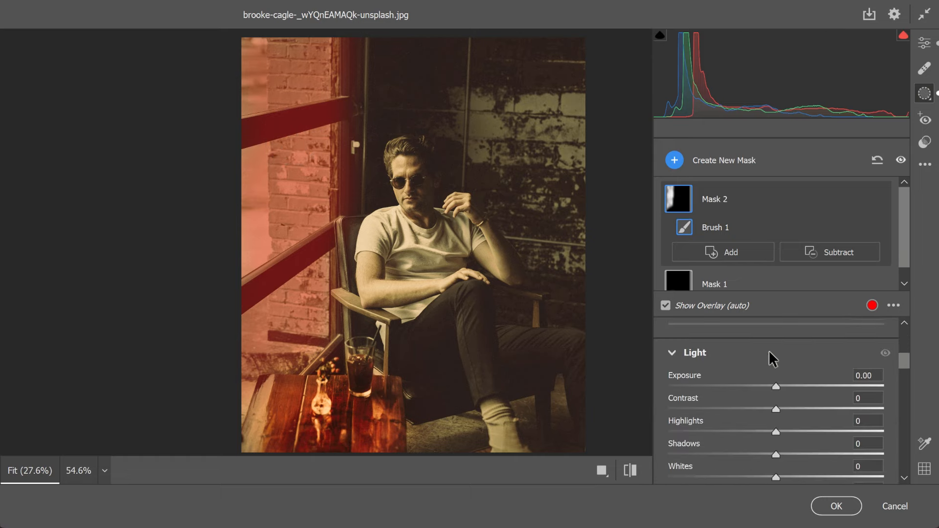
pyautogui.moveTo(772, 385); pyautogui.dragTo(763, 437)
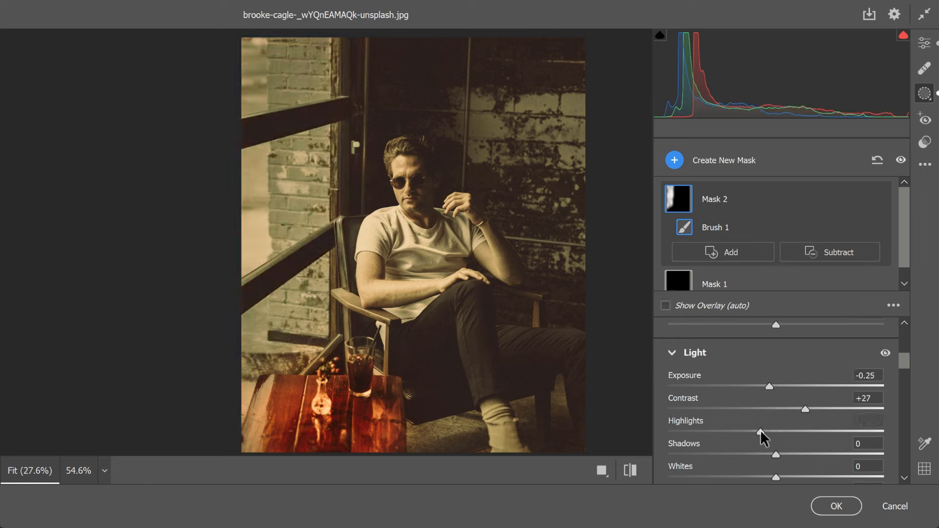
# Warm the window mask's temperature, raise its saturation slightly and set its dehaze to +21
pyautogui.scroll(-2, 795, 440)
pyautogui.scroll(-3, 794, 440)
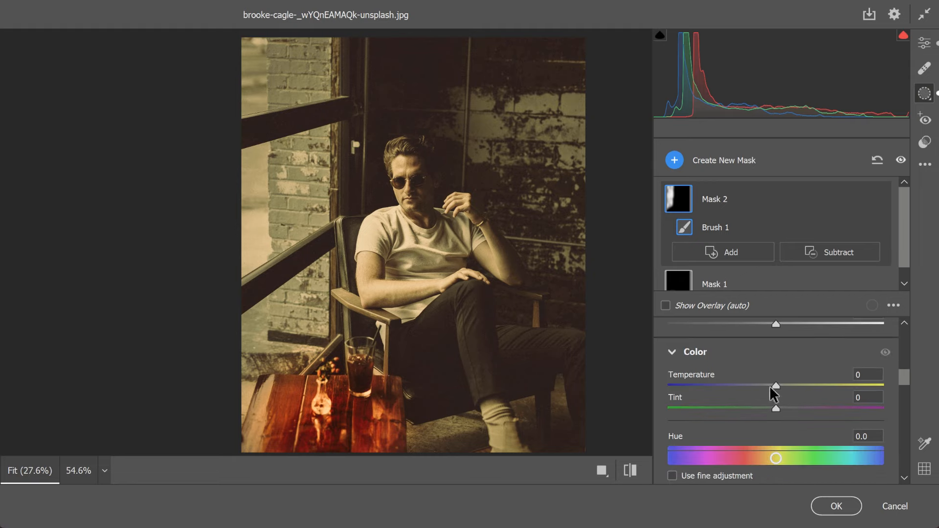
pyautogui.moveTo(776, 385); pyautogui.dragTo(807, 386)
pyautogui.scroll(-3, 795, 406)
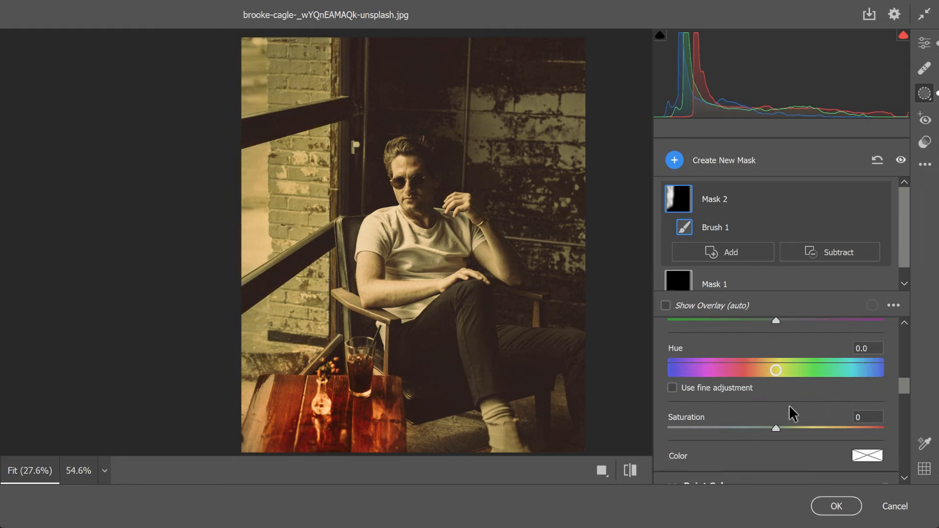
pyautogui.moveTo(788, 427); pyautogui.dragTo(791, 427)
pyautogui.scroll(-5, 787, 418)
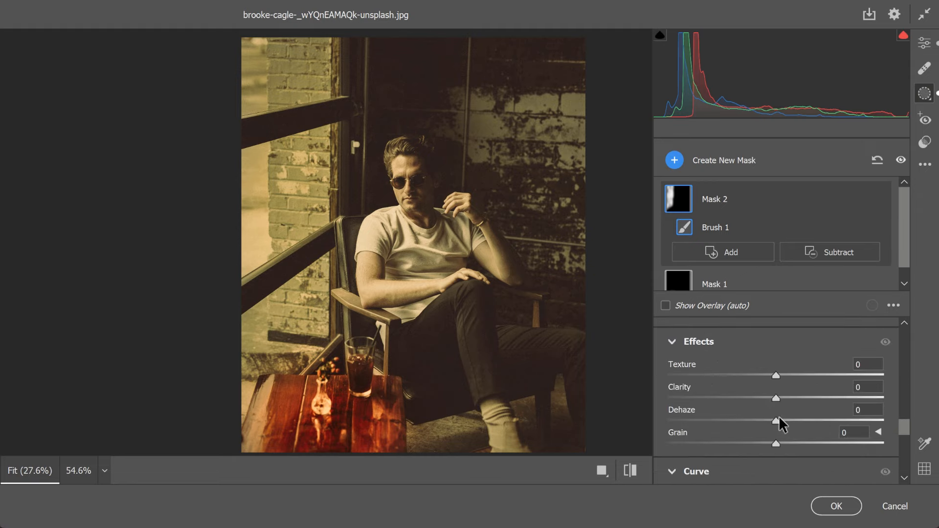
pyautogui.moveTo(777, 421); pyautogui.dragTo(802, 421)
# Lower a highlight point on the window mask's blue curve and raise one on its red curve for an orange glow
pyautogui.scroll(-3, 778, 439)
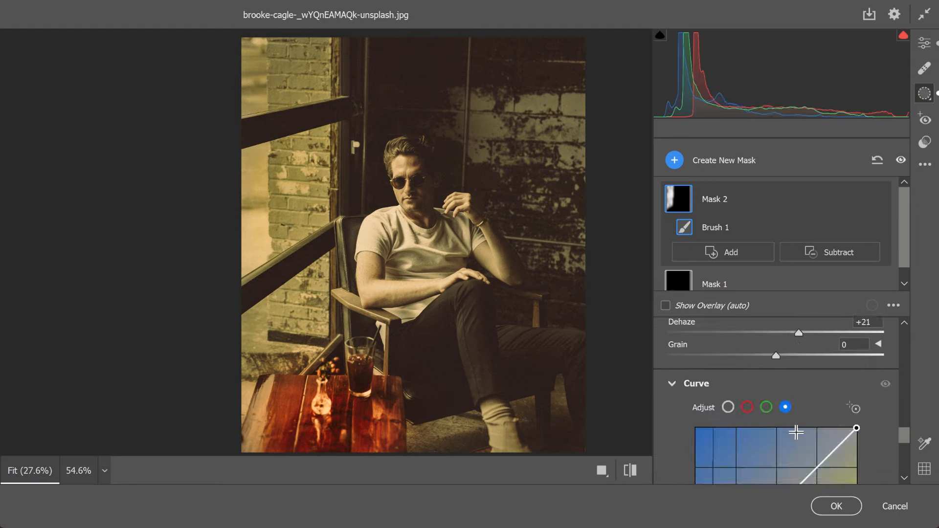
pyautogui.scroll(-3, 763, 396)
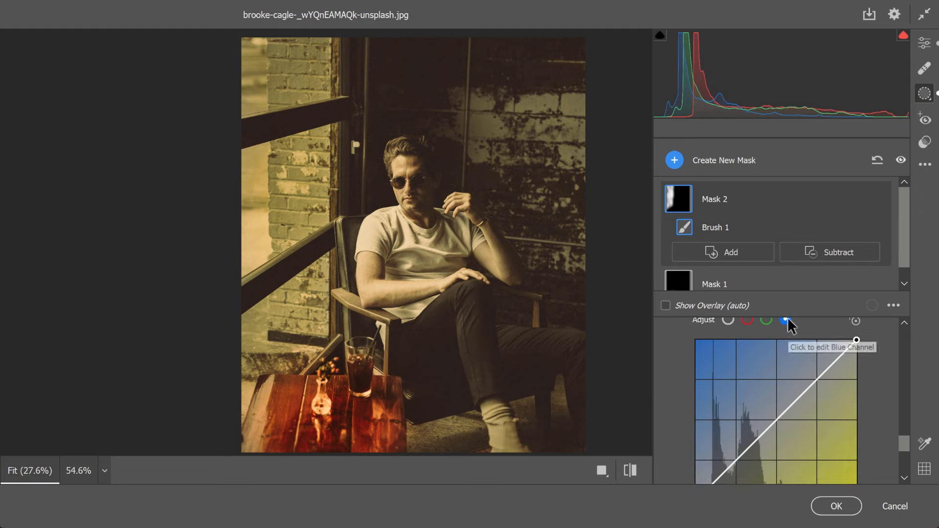
pyautogui.moveTo(829, 367); pyautogui.dragTo(831, 384)
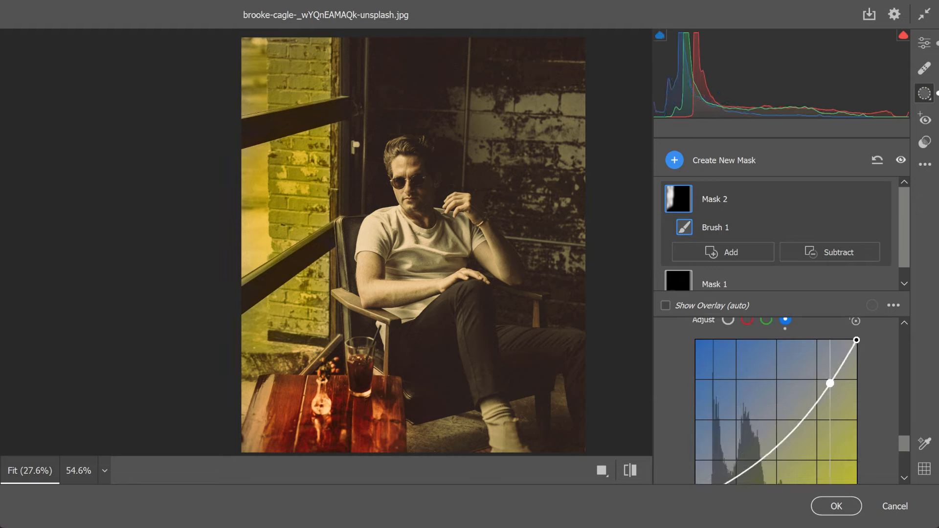
pyautogui.click(747, 320)
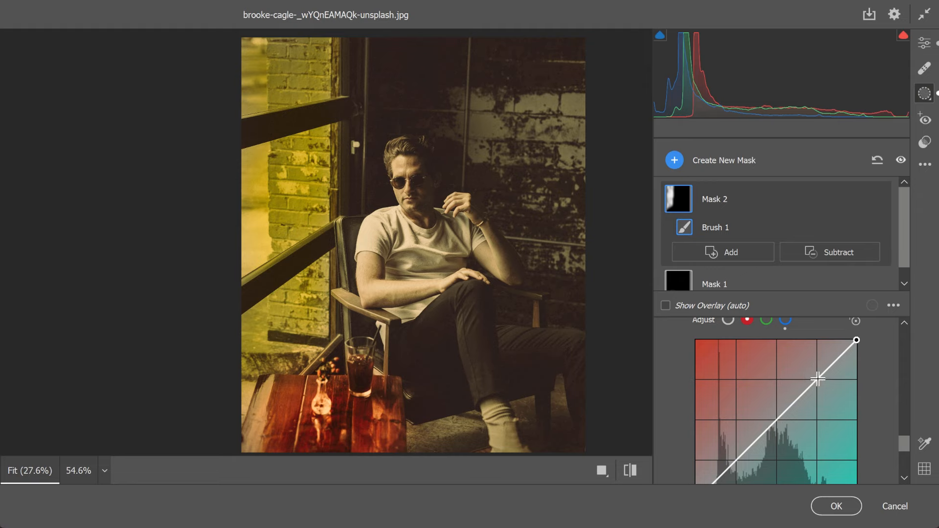
pyautogui.moveTo(818, 378)
pyautogui.mouseDown()
pyautogui.moveTo(808, 362)
pyautogui.moveTo(812, 371)
pyautogui.mouseUp()
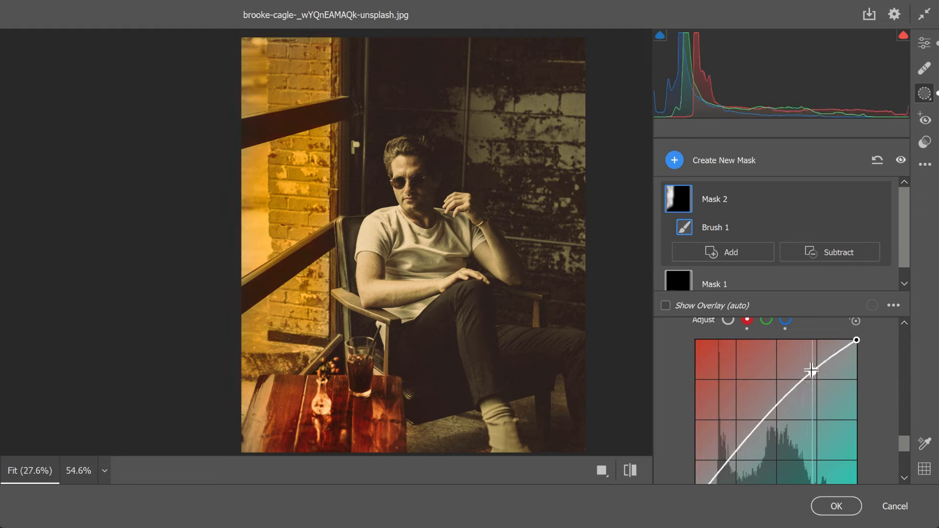
pyautogui.scroll(2, 820, 407)
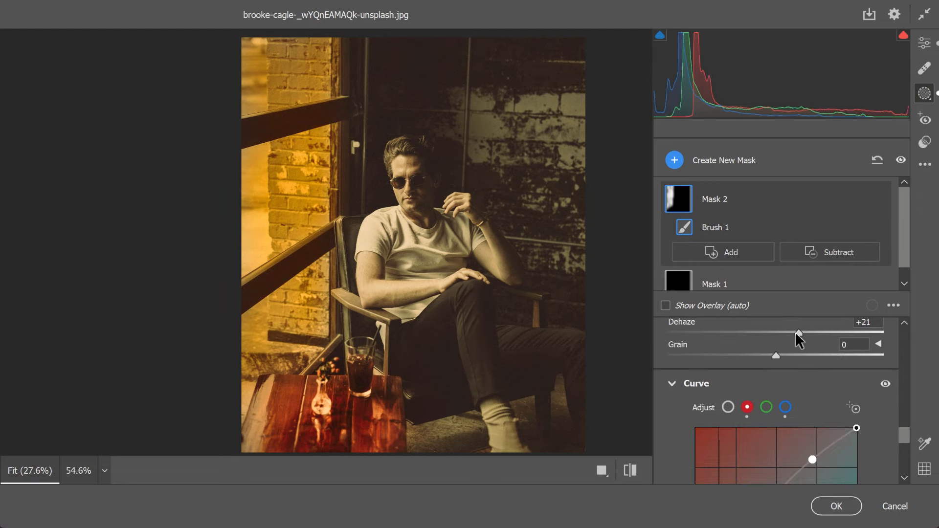
pyautogui.scroll(5, 798, 336)
pyautogui.scroll(5, 815, 378)
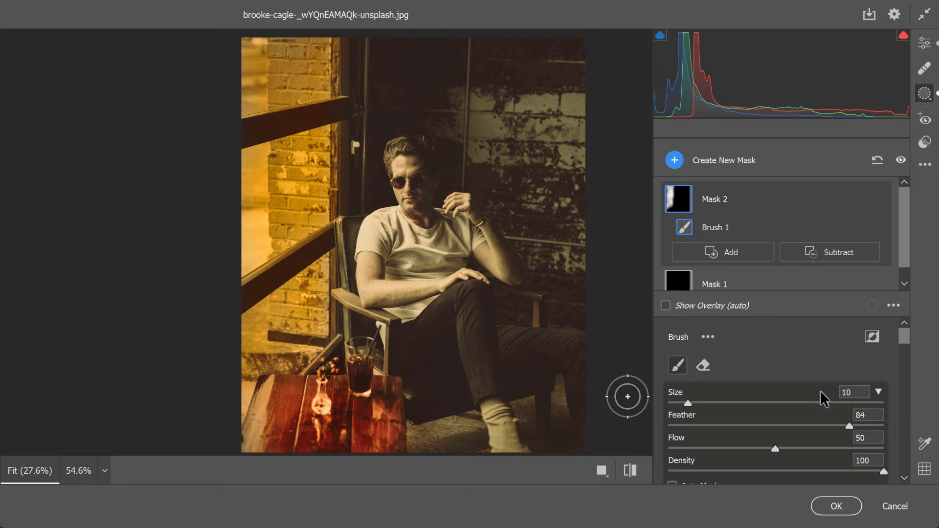
# Add a radial gradient mask around the seated man, tilting its ellipse to follow his reclined upper body
pyautogui.click(716, 161)
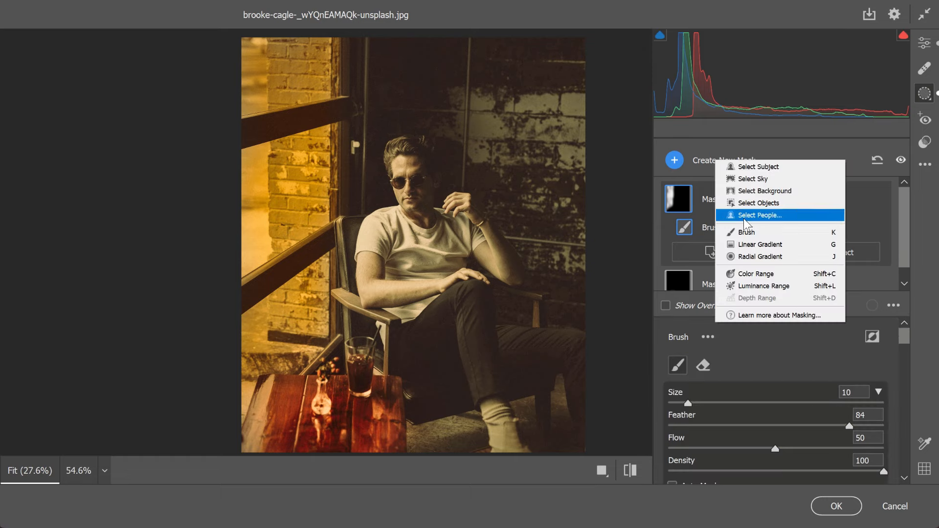
pyautogui.click(758, 257)
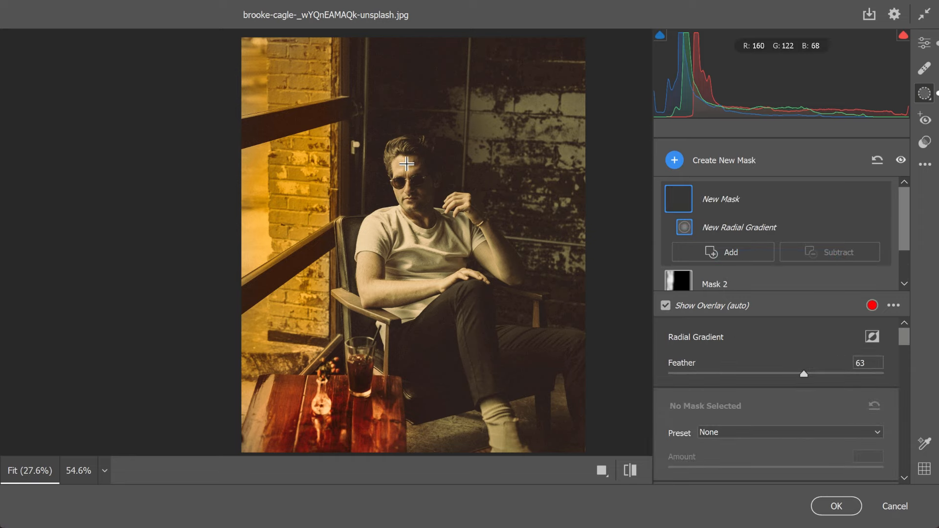
pyautogui.moveTo(397, 133); pyautogui.dragTo(457, 230)
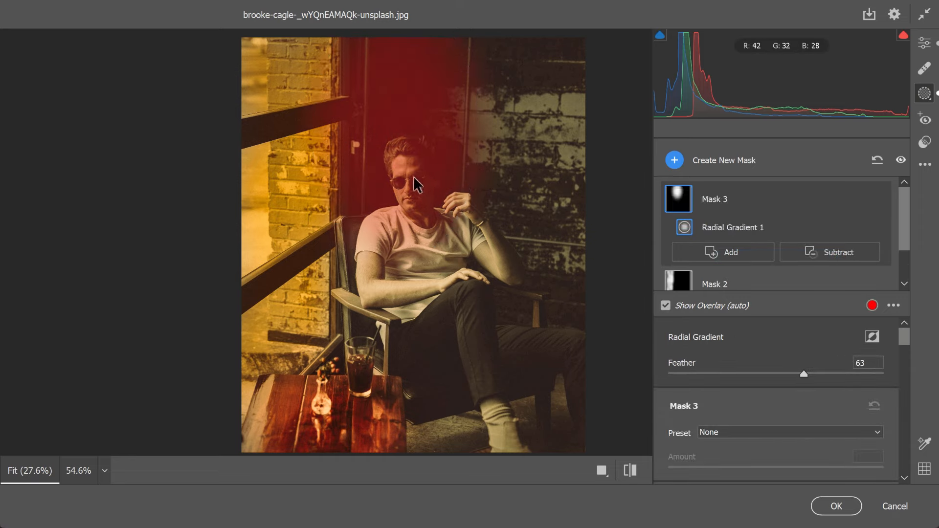
pyautogui.moveTo(394, 132); pyautogui.dragTo(442, 254)
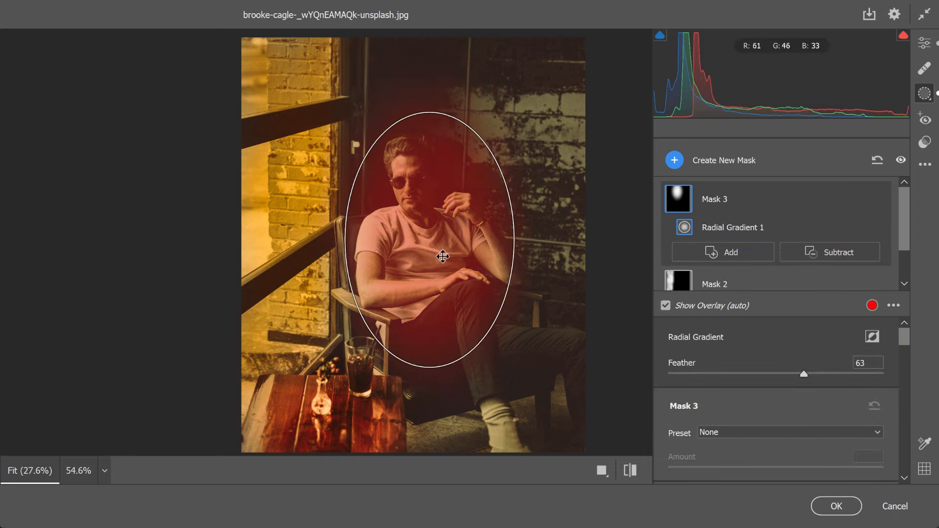
pyautogui.moveTo(466, 384); pyautogui.dragTo(505, 318)
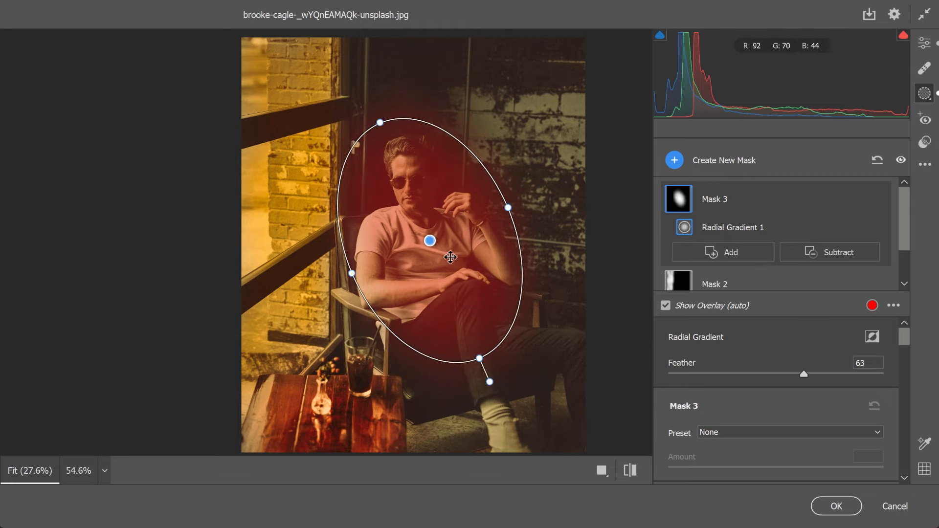
pyautogui.moveTo(450, 257)
pyautogui.mouseDown()
pyautogui.moveTo(461, 283)
pyautogui.moveTo(458, 263)
pyautogui.moveTo(446, 264)
pyautogui.mouseUp()
pyautogui.moveTo(513, 307); pyautogui.dragTo(504, 321)
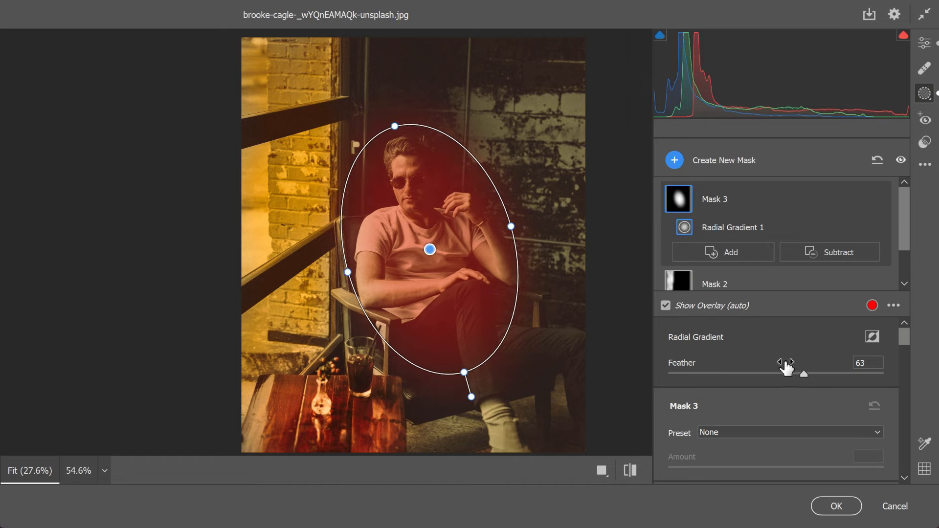
# Set the man mask's temperature to +15 and fine-tune its tint and color
pyautogui.scroll(-4, 786, 366)
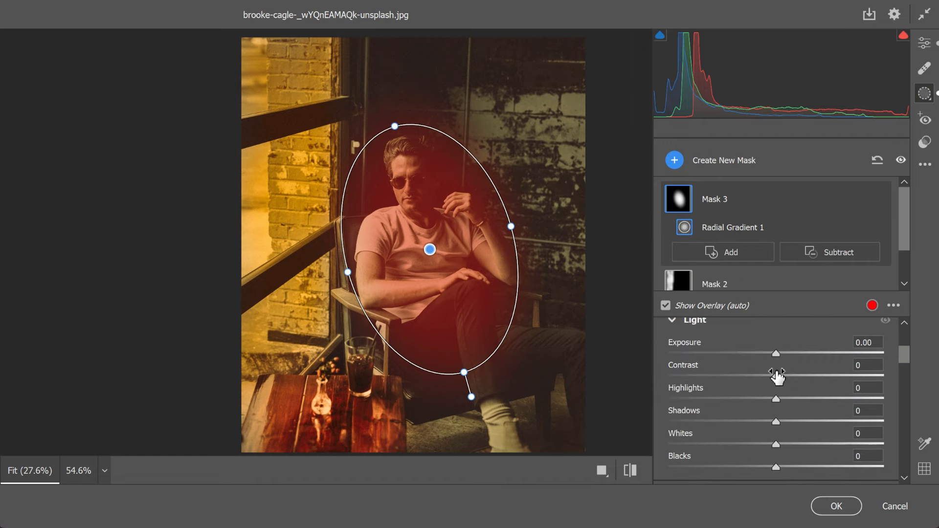
pyautogui.moveTo(778, 356); pyautogui.dragTo(792, 440)
pyautogui.scroll(-3, 783, 420)
pyautogui.scroll(-3, 793, 436)
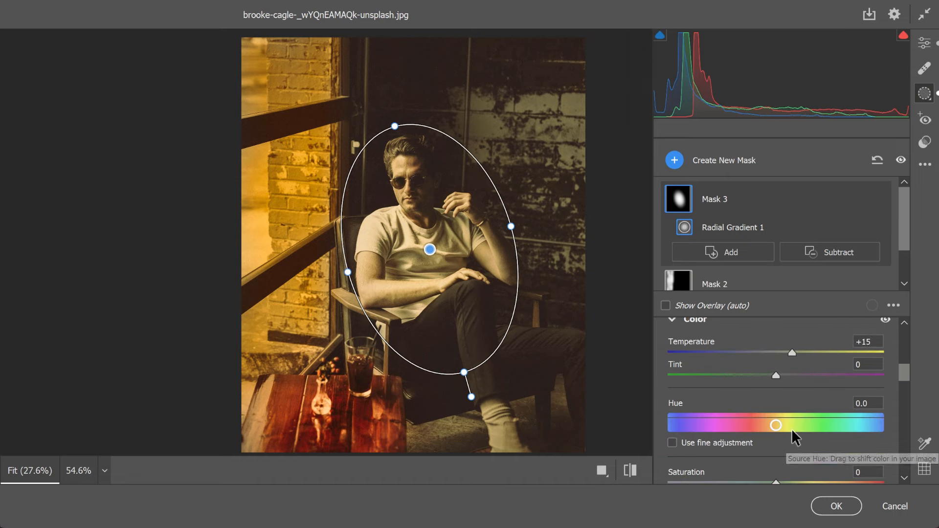
pyautogui.moveTo(776, 376); pyautogui.dragTo(773, 377)
pyautogui.moveTo(778, 425); pyautogui.dragTo(784, 396)
# Set the man mask's texture to +10 and clarity to +6
pyautogui.scroll(-3, 791, 398)
pyautogui.scroll(-3, 785, 405)
pyautogui.scroll(-3, 792, 402)
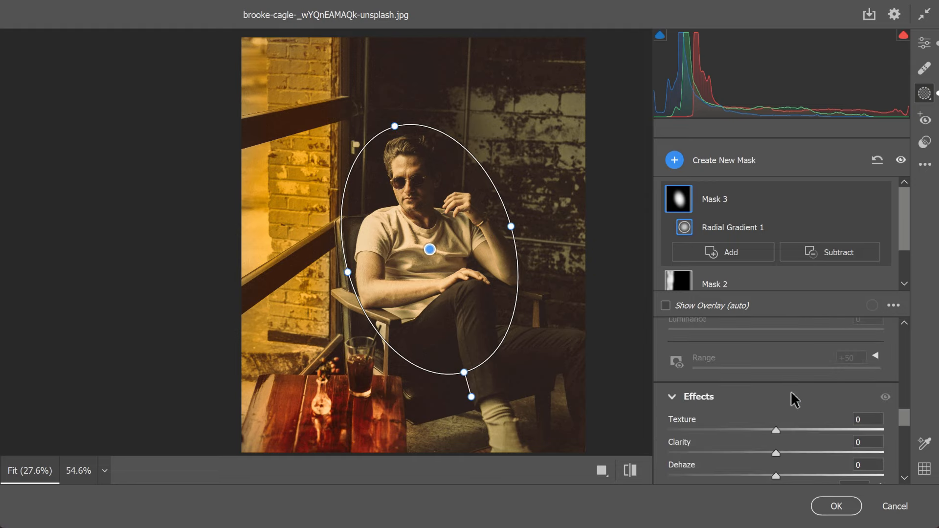
pyautogui.moveTo(774, 430); pyautogui.dragTo(789, 453)
pyautogui.scroll(-2, 805, 418)
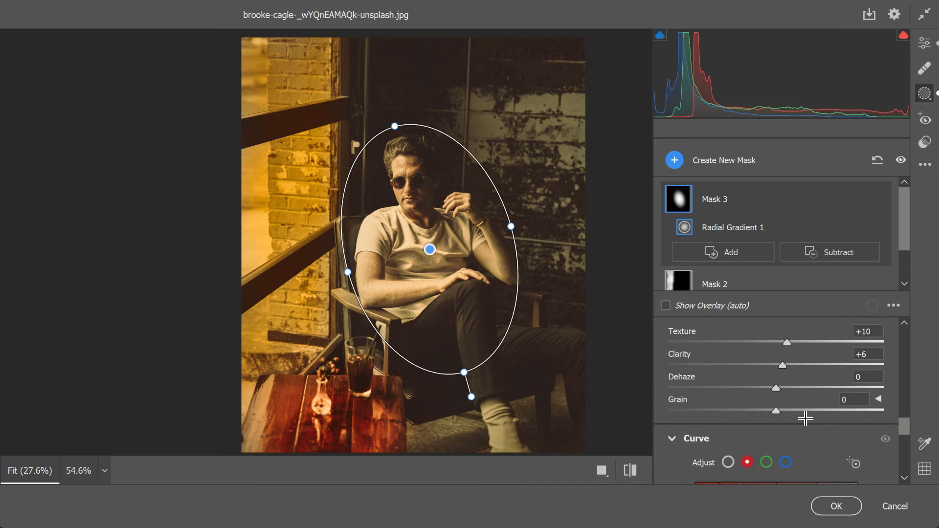
# Raise a highlight point slightly on the man mask's red curve and lower one on its blue curve from input 215 to output 204
pyautogui.scroll(-2, 806, 417)
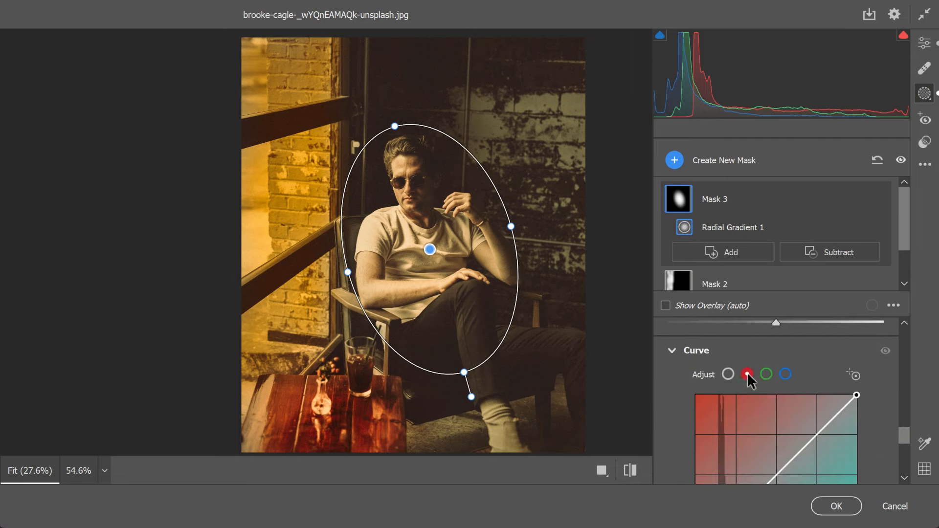
pyautogui.moveTo(827, 425)
pyautogui.mouseDown()
pyautogui.moveTo(827, 417)
pyautogui.moveTo(825, 425)
pyautogui.mouseUp()
pyautogui.click(785, 374)
# Set the man mask's sharpness to +5
pyautogui.scroll(-5, 776, 410)
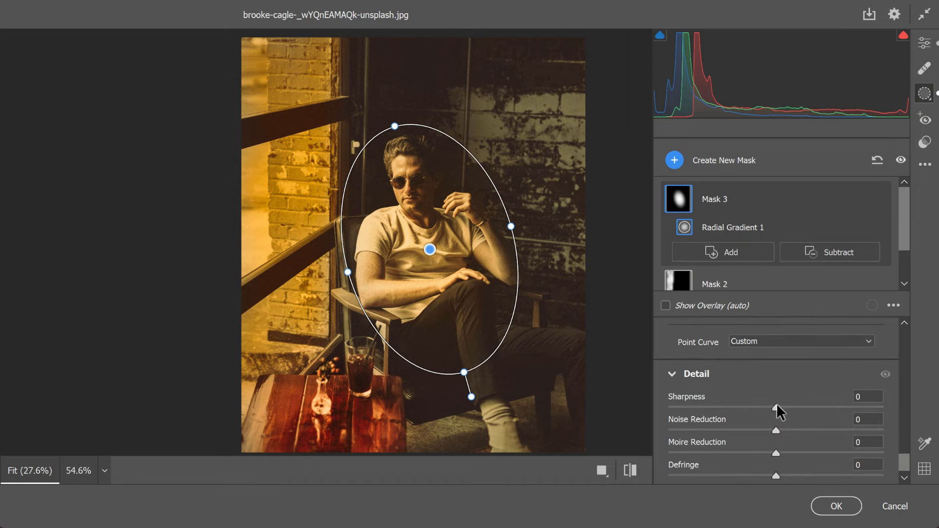
pyautogui.moveTo(777, 406); pyautogui.dragTo(783, 408)
pyautogui.scroll(5, 781, 412)
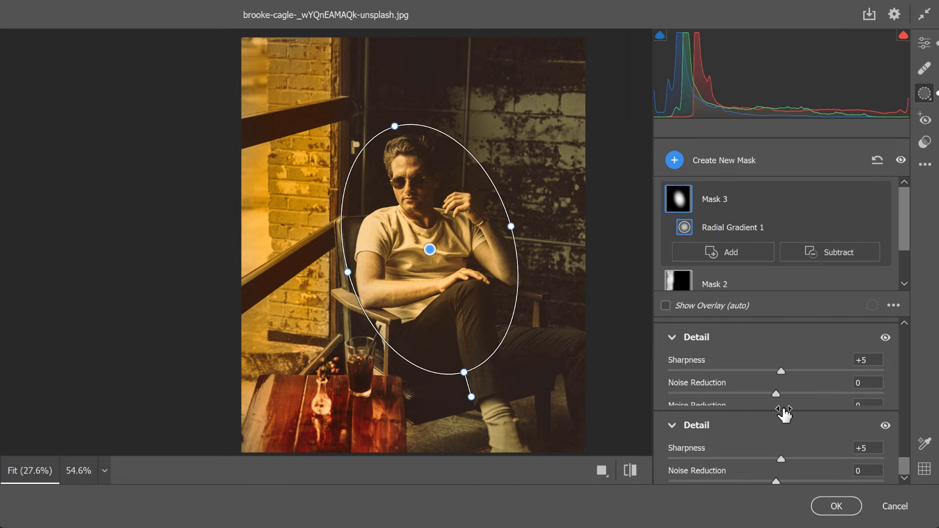
# Lift the shadows of the man mask's blue curve and anchor a second point at input 94, output 81
pyautogui.scroll(-2, 786, 402)
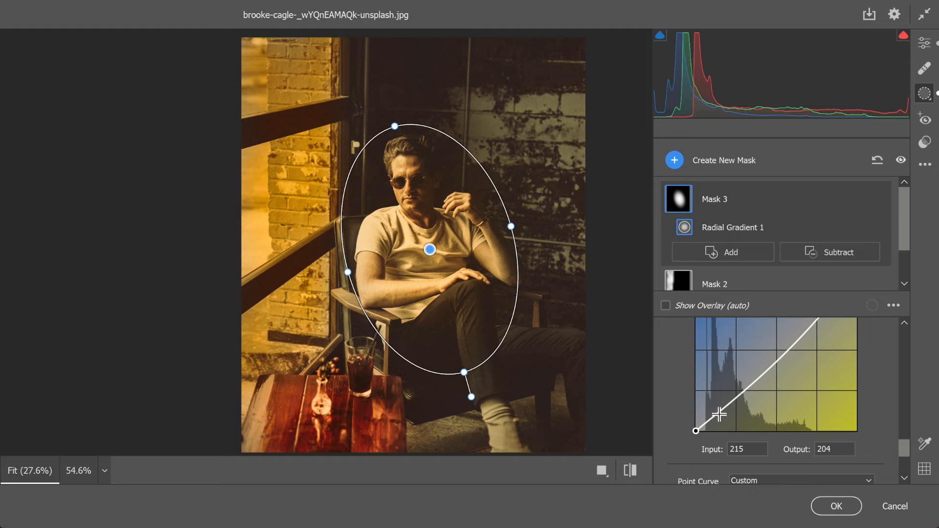
pyautogui.moveTo(720, 415)
pyautogui.mouseDown()
pyautogui.moveTo(711, 406)
pyautogui.moveTo(722, 414)
pyautogui.moveTo(720, 407)
pyautogui.mouseUp()
pyautogui.moveTo(753, 378); pyautogui.dragTo(755, 380)
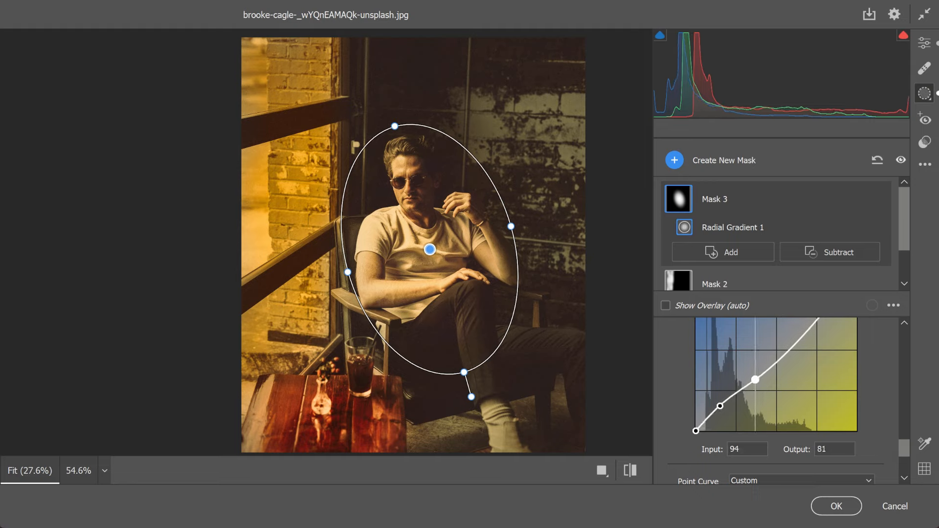
# Raise the black point of the man mask's combined RGB curve slightly to fade the shadows
pyautogui.scroll(2, 778, 381)
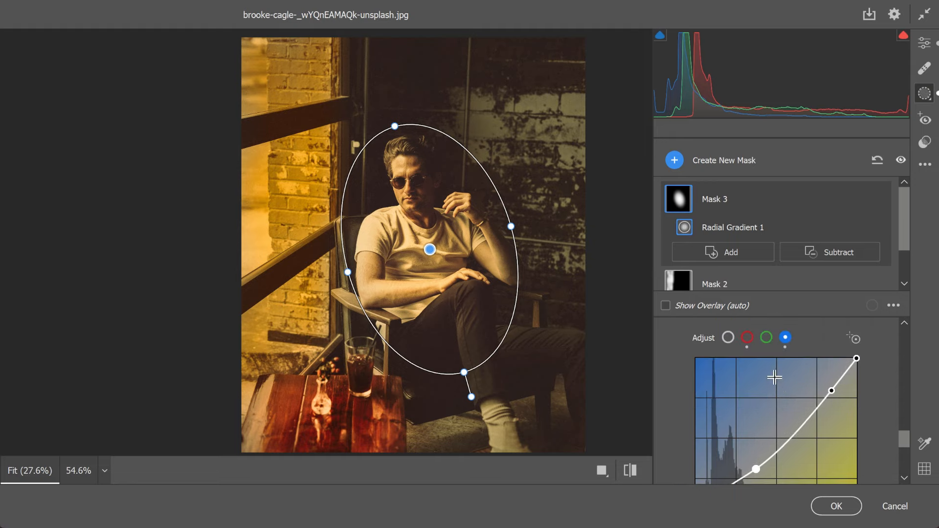
pyautogui.click(728, 336)
pyautogui.scroll(-2, 782, 408)
pyautogui.moveTo(696, 433)
pyautogui.mouseDown()
pyautogui.moveTo(708, 414)
pyautogui.moveTo(698, 423)
pyautogui.mouseUp()
pyautogui.scroll(2, 802, 408)
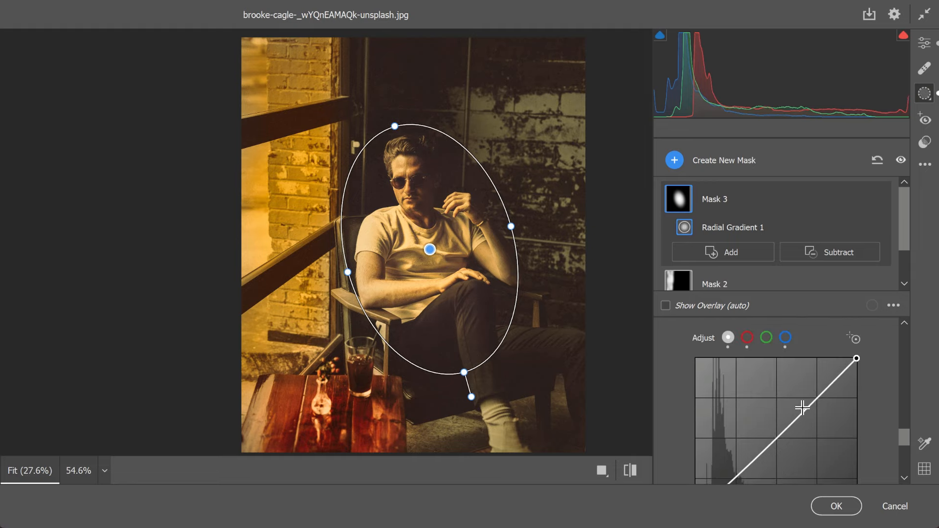
# Raise a highlight point slightly on the man mask's green curve and pull the blue curve's highlight and midtone points down
pyautogui.click(785, 338)
pyautogui.click(767, 337)
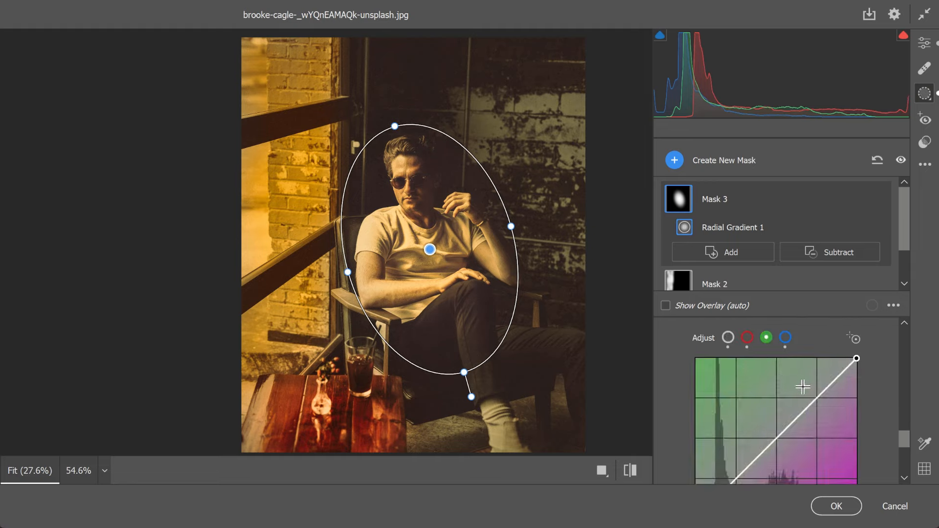
pyautogui.moveTo(825, 391); pyautogui.dragTo(828, 388)
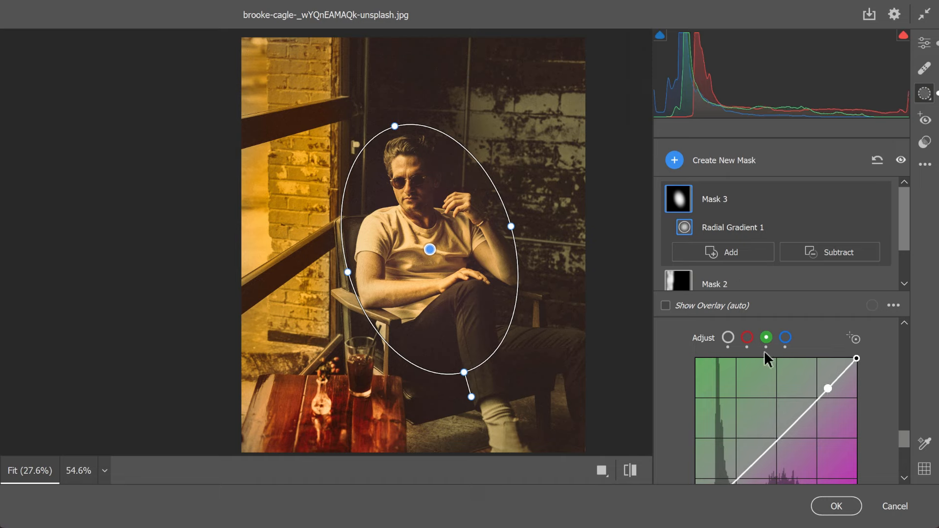
pyautogui.click(747, 338)
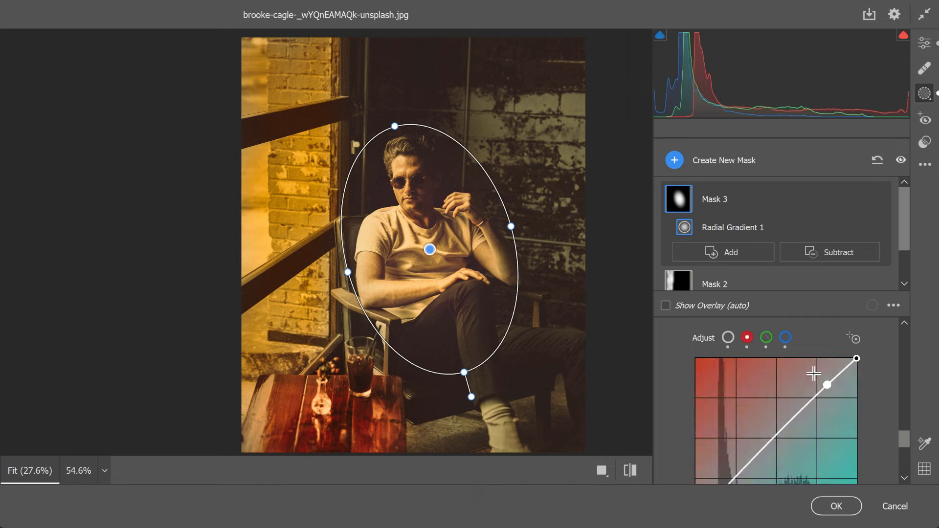
pyautogui.click(785, 338)
pyautogui.moveTo(830, 386); pyautogui.dragTo(833, 396)
pyautogui.moveTo(756, 469); pyautogui.dragTo(760, 473)
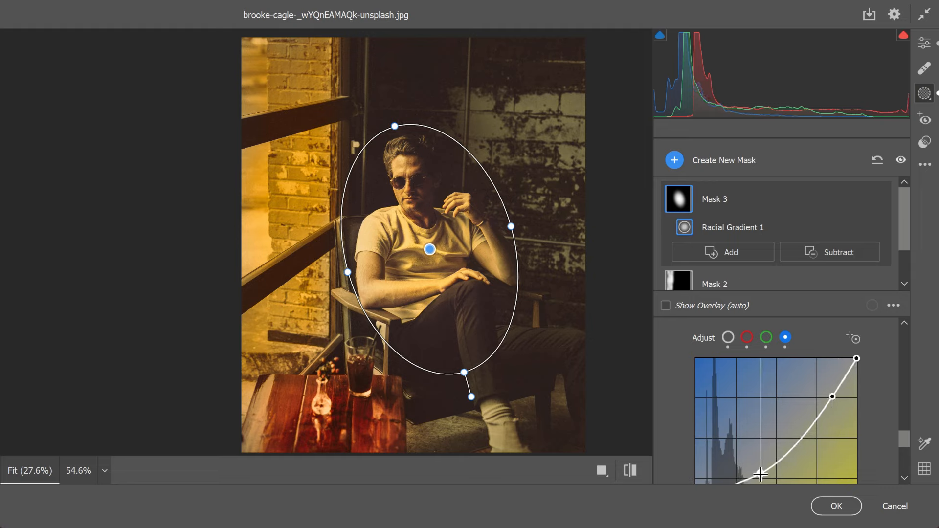
# Widen, lengthen and recenter the radial gradient so it surrounds the man from above his head to below his knees
pyautogui.moveTo(349, 275); pyautogui.dragTo(344, 276)
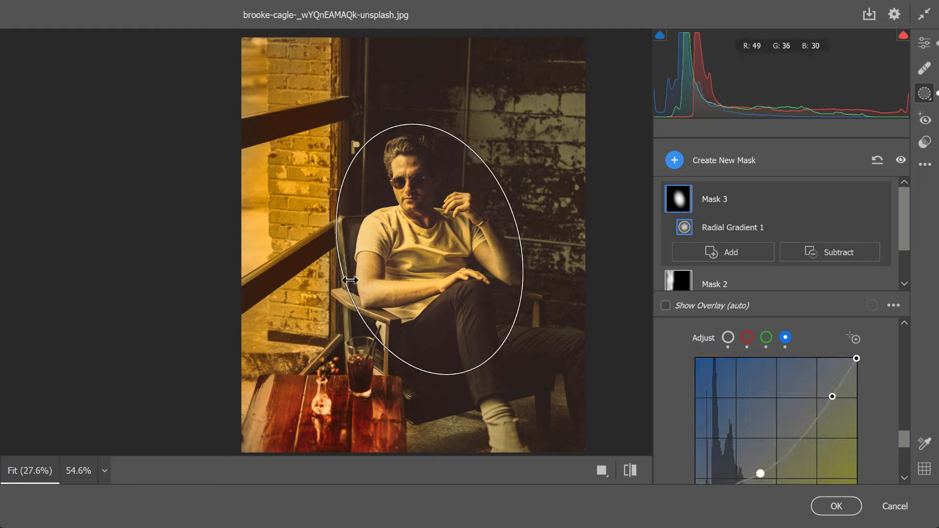
pyautogui.moveTo(454, 250); pyautogui.dragTo(447, 231)
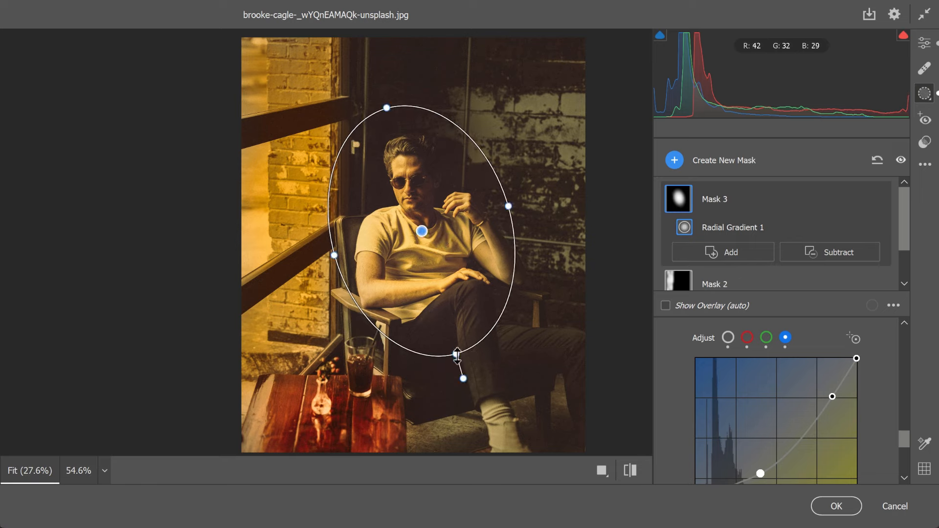
pyautogui.moveTo(455, 354); pyautogui.dragTo(472, 375)
pyautogui.moveTo(472, 325); pyautogui.dragTo(480, 346)
# Add an upper-midtone point to the mask's blue curve, adjust its highlights and lower the red curve's highlight point slightly
pyautogui.moveTo(811, 431); pyautogui.dragTo(805, 426)
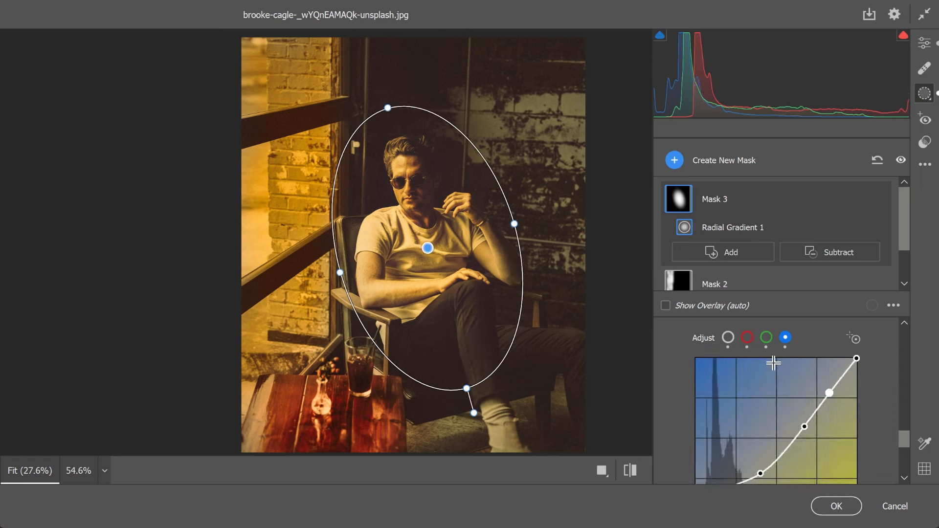
pyautogui.click(747, 338)
pyautogui.moveTo(828, 386)
pyautogui.mouseDown()
pyautogui.moveTo(829, 395)
pyautogui.moveTo(828, 386)
pyautogui.mouseUp()
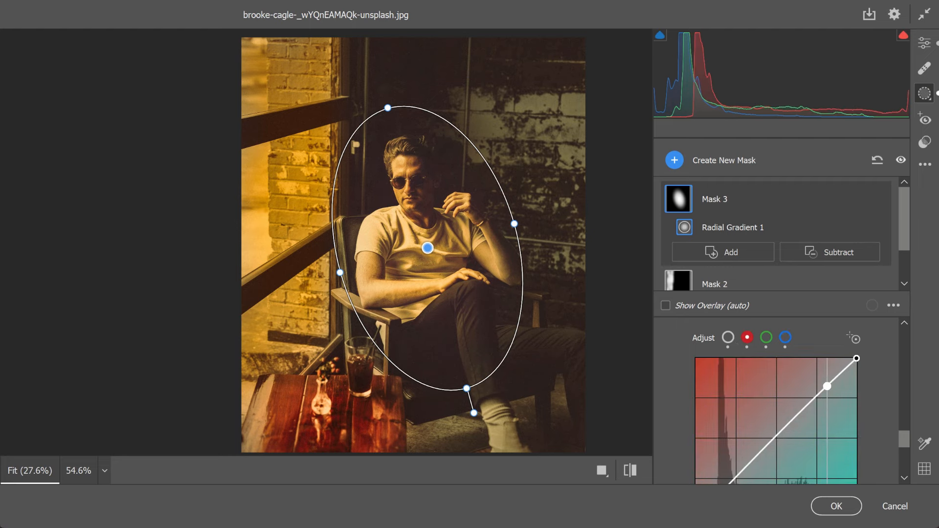
# Compare the edit with the original and apply the Camera Raw adjustments to the Background copy layer
pyautogui.click(631, 471)
pyautogui.click(837, 506)
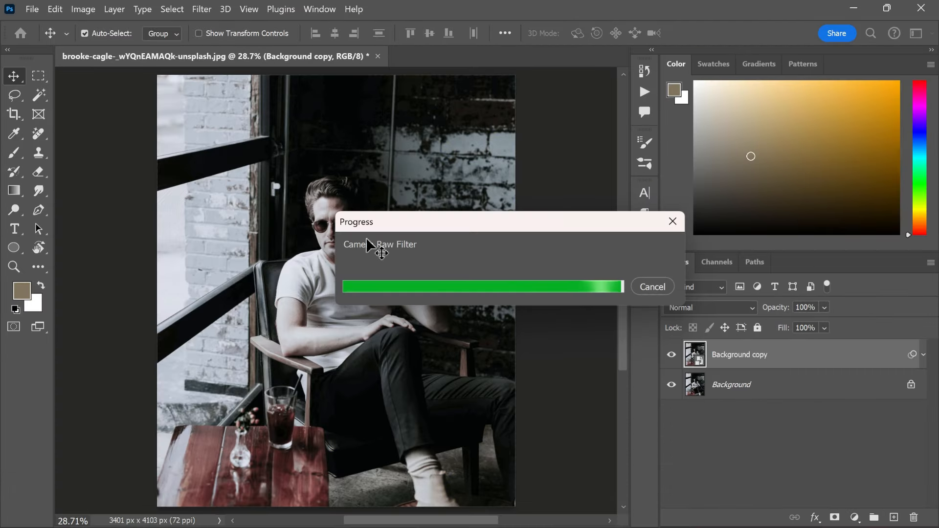
# Toggle the Background copy layer's visibility to compare the graded photo with the original
pyautogui.scroll(-1, 431, 195)
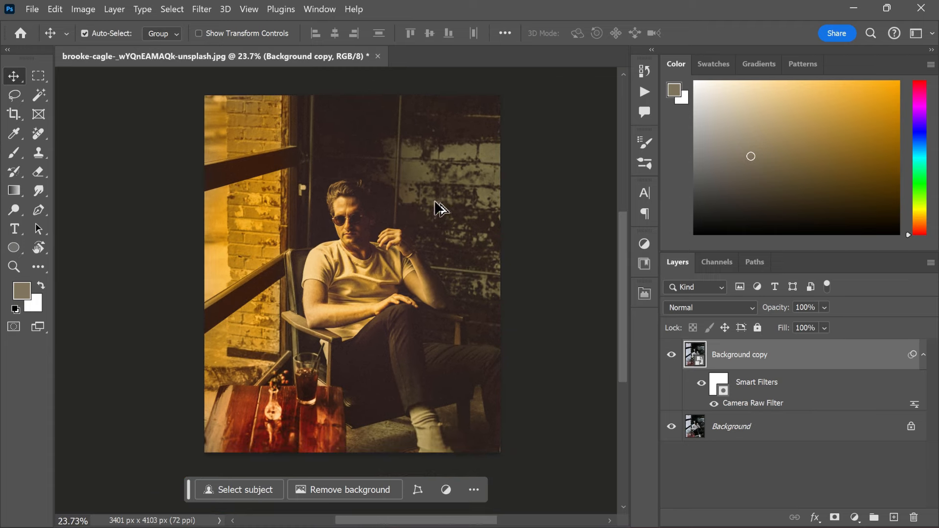
pyautogui.click(672, 355)
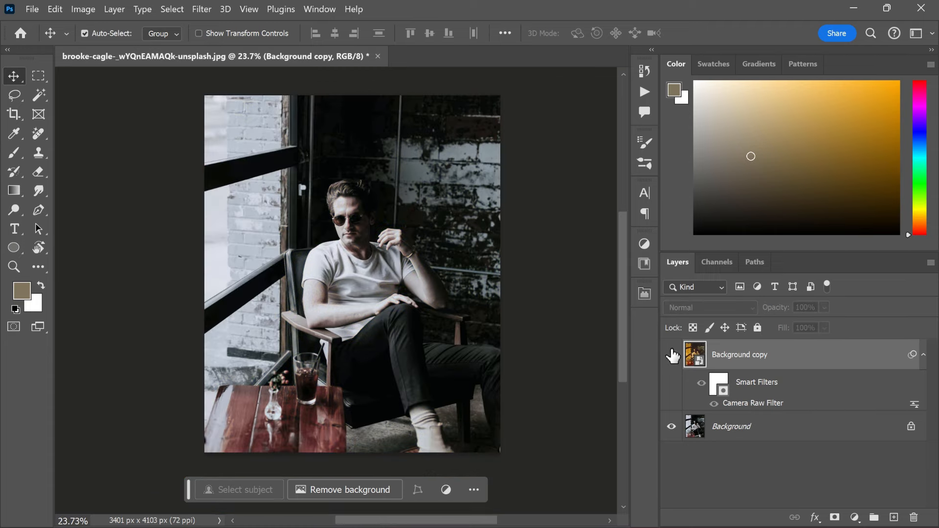
pyautogui.click(672, 355)
pyautogui.click(671, 355)
pyautogui.click(673, 356)
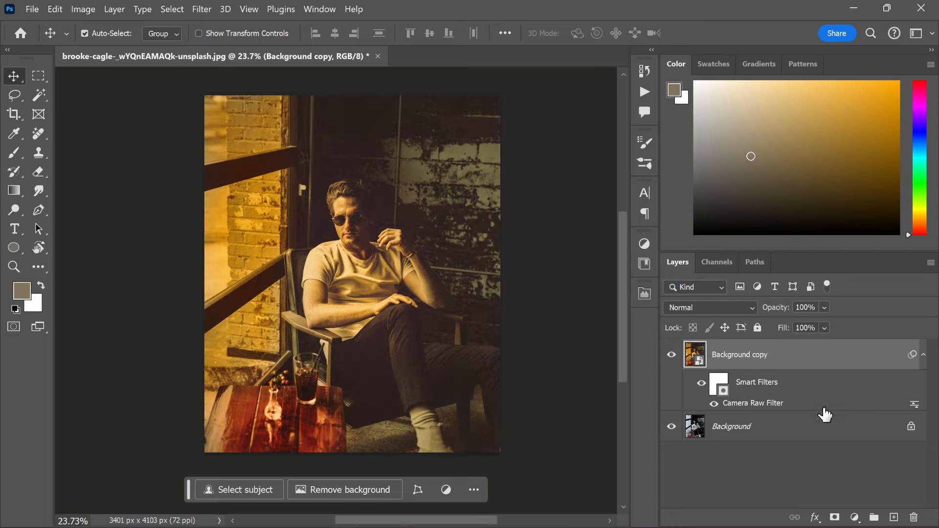
# Add a Gradient Map adjustment layer above the photo and set its blend mode to Soft Light
pyautogui.click(860, 518)
pyautogui.click(855, 496)
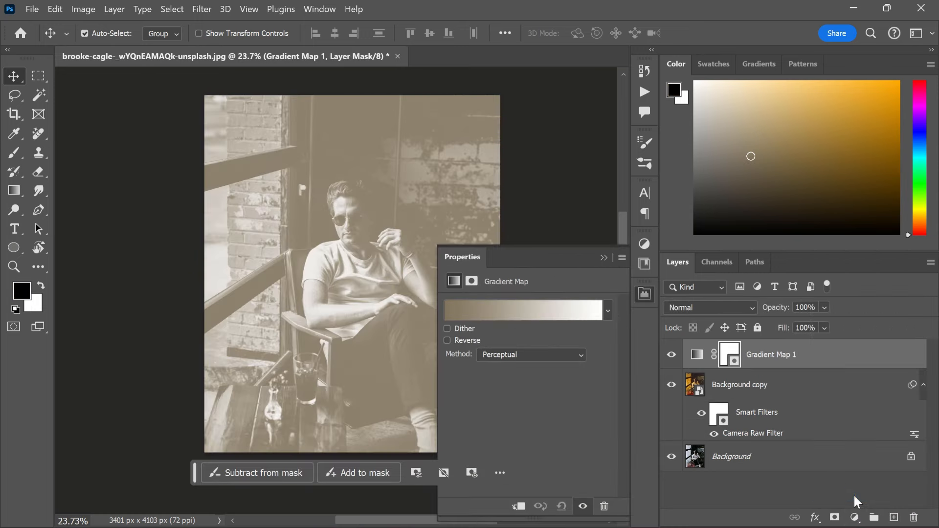
pyautogui.click(726, 307)
pyautogui.click(695, 321)
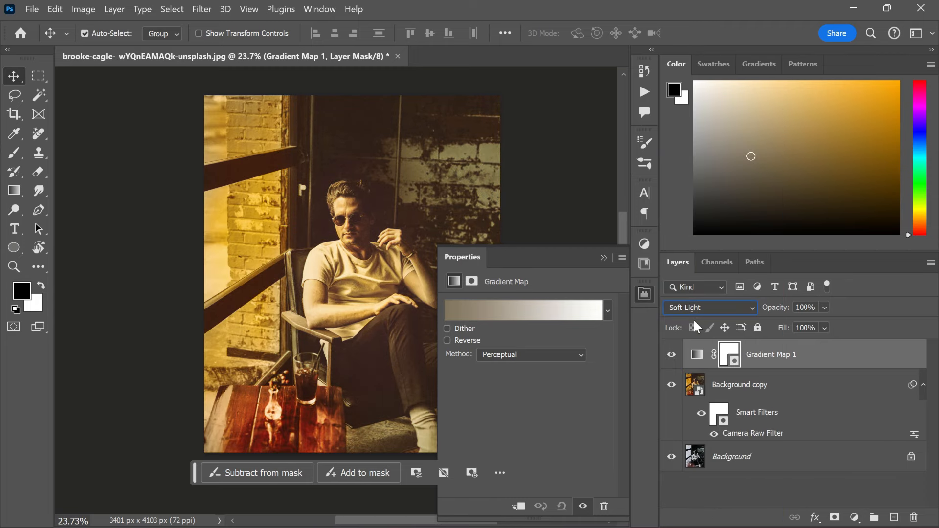
# Set the gradient map's dark-end colour stop to a brown with hue 37, saturation 60% and brightness 50%
pyautogui.click(560, 312)
pyautogui.doubleClick(504, 321)
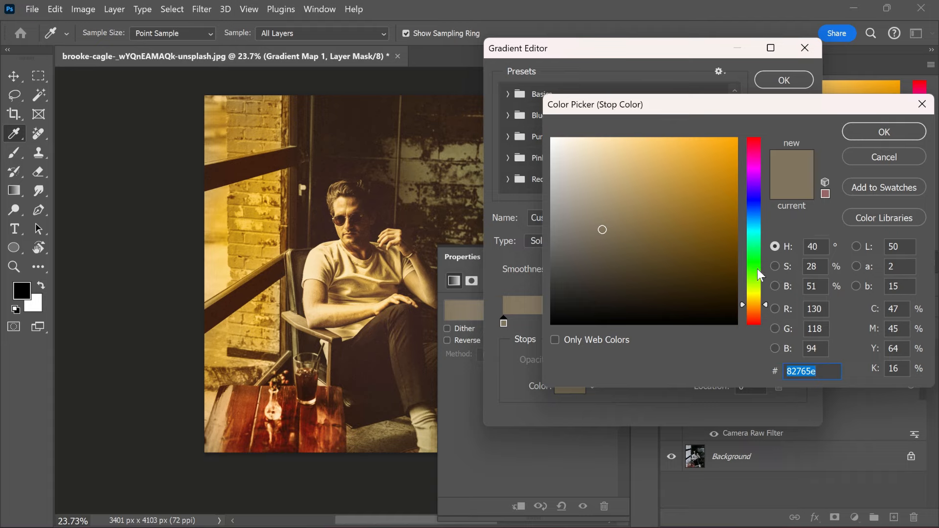
pyautogui.moveTo(756, 273); pyautogui.dragTo(760, 306)
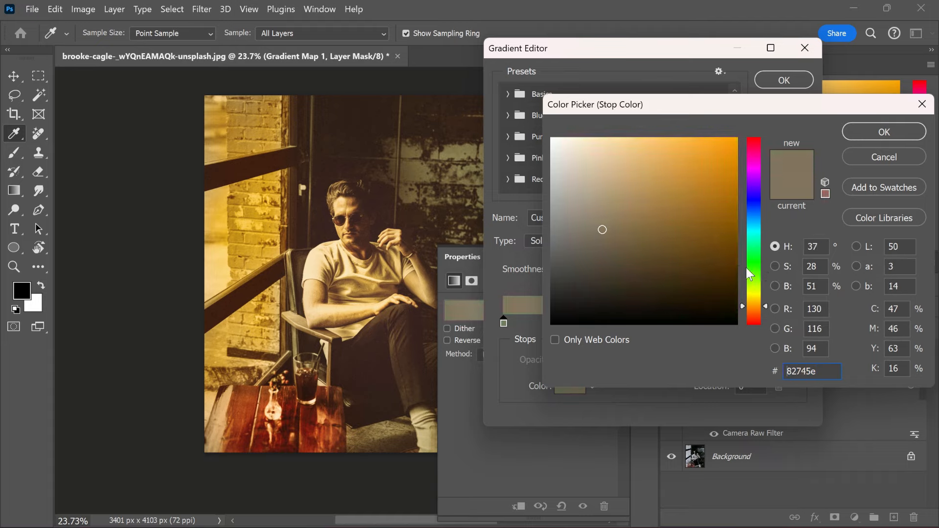
pyautogui.moveTo(602, 230)
pyautogui.mouseDown()
pyautogui.moveTo(735, 253)
pyautogui.moveTo(736, 273)
pyautogui.mouseUp()
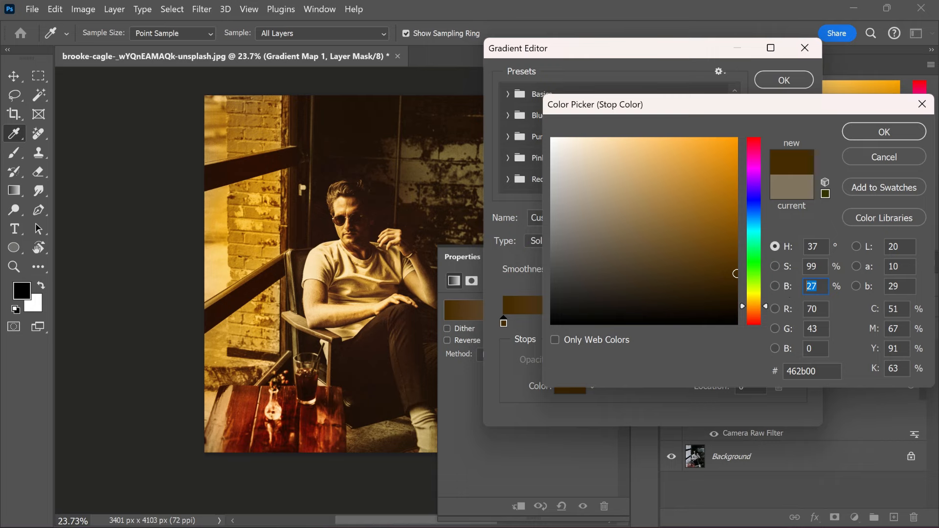
pyautogui.write('50')
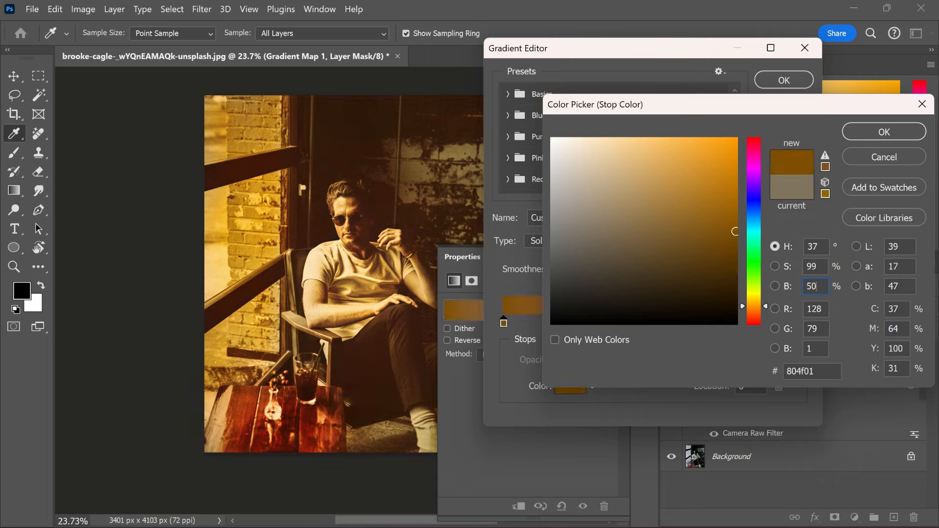
pyautogui.write('60')
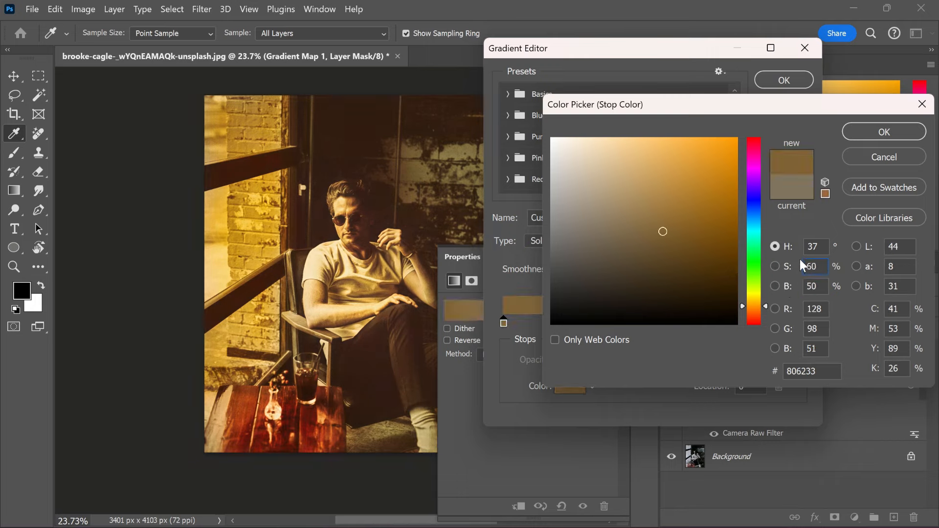
pyautogui.click(879, 131)
# Set the gradient's light-end colour stop to a blue with hue 209, saturation 80% and brightness 50%
pyautogui.doubleClick(800, 323)
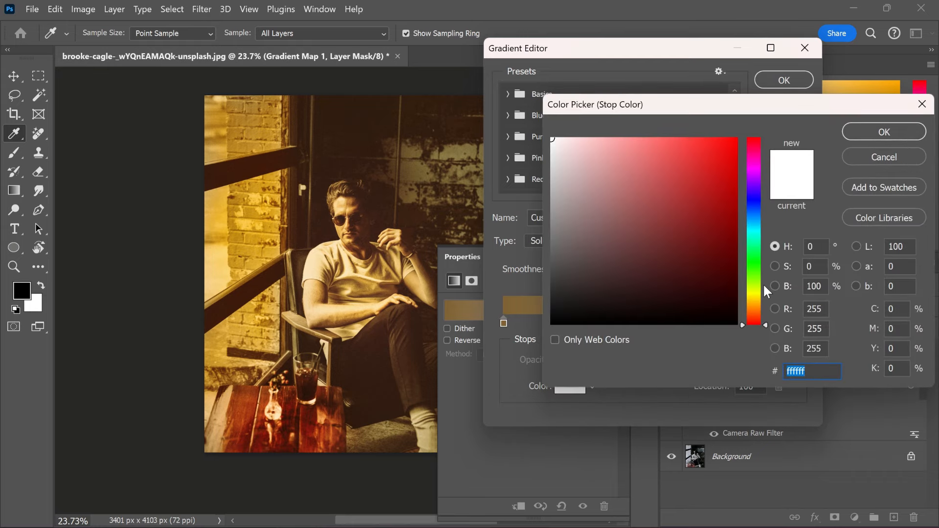
pyautogui.moveTo(752, 249); pyautogui.dragTo(754, 216)
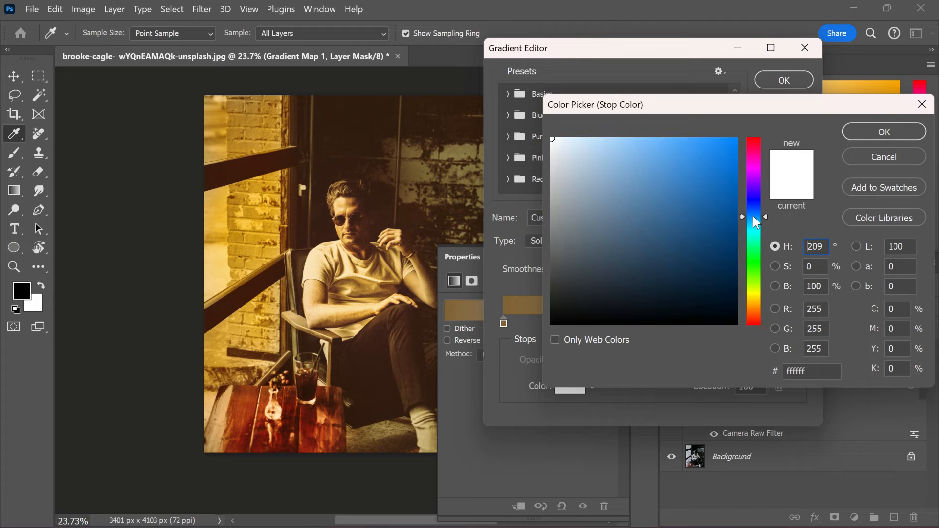
pyautogui.write('80')
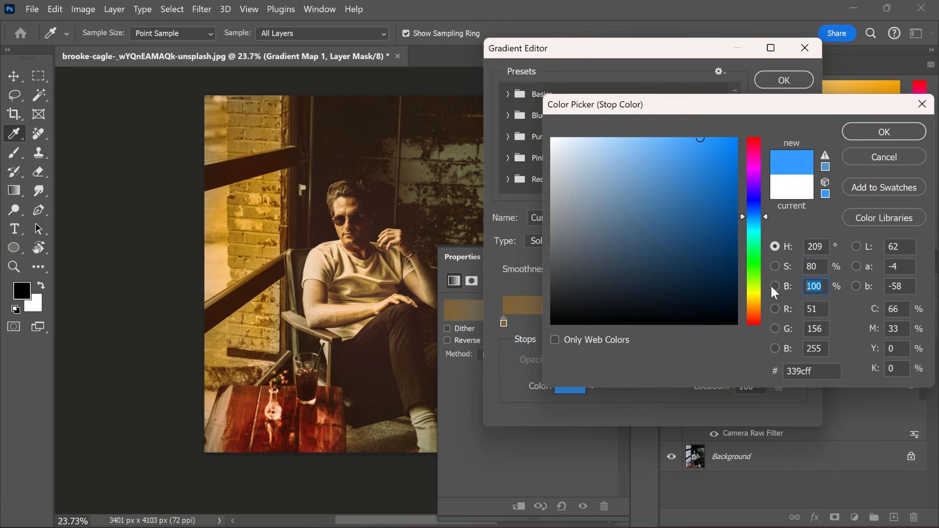
pyautogui.write('50')
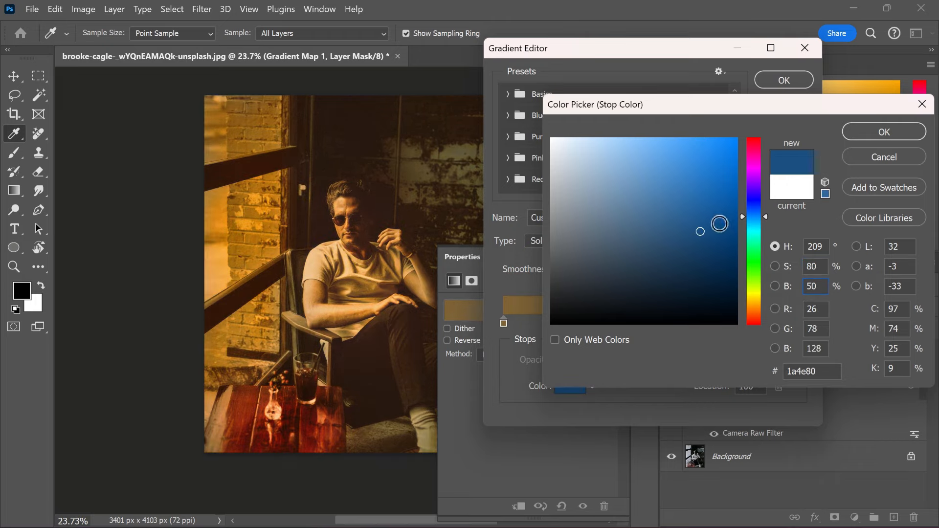
pyautogui.click(855, 139)
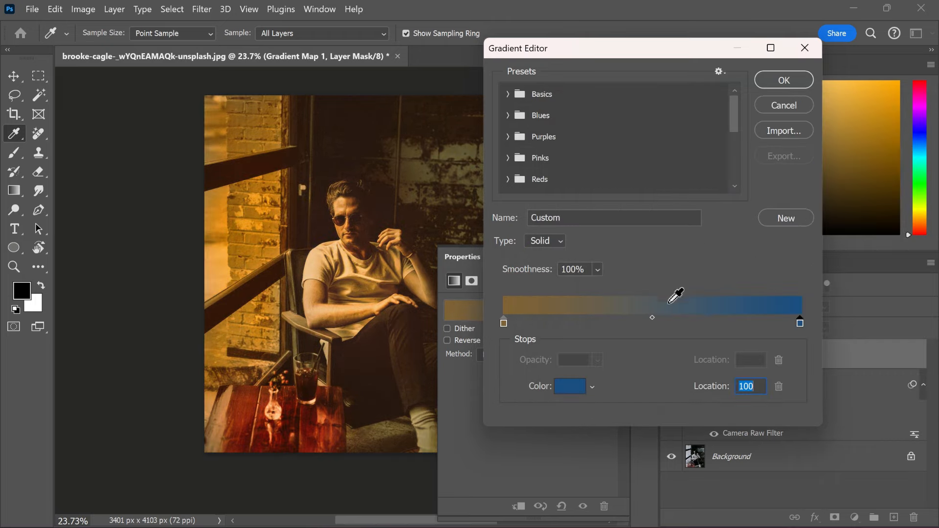
# Add a gradient stop at location 49 coloured hue 47, saturation 80% and brightness 50%, and apply the gradient
pyautogui.click(650, 321)
pyautogui.doubleClick(651, 321)
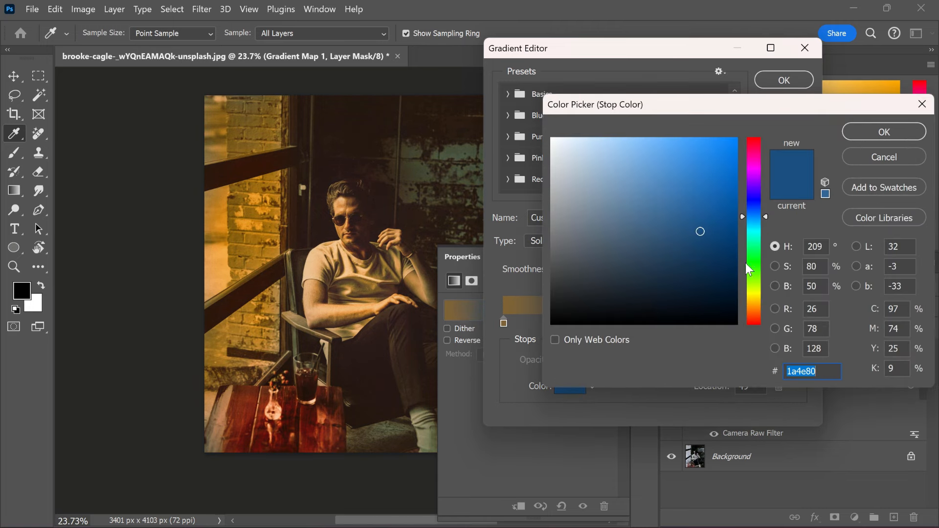
pyautogui.click(758, 296)
pyautogui.moveTo(697, 210)
pyautogui.mouseDown()
pyautogui.moveTo(667, 131)
pyautogui.moveTo(778, 197)
pyautogui.moveTo(690, 250)
pyautogui.moveTo(720, 265)
pyautogui.moveTo(724, 233)
pyautogui.moveTo(721, 253)
pyautogui.moveTo(797, 269)
pyautogui.mouseUp()
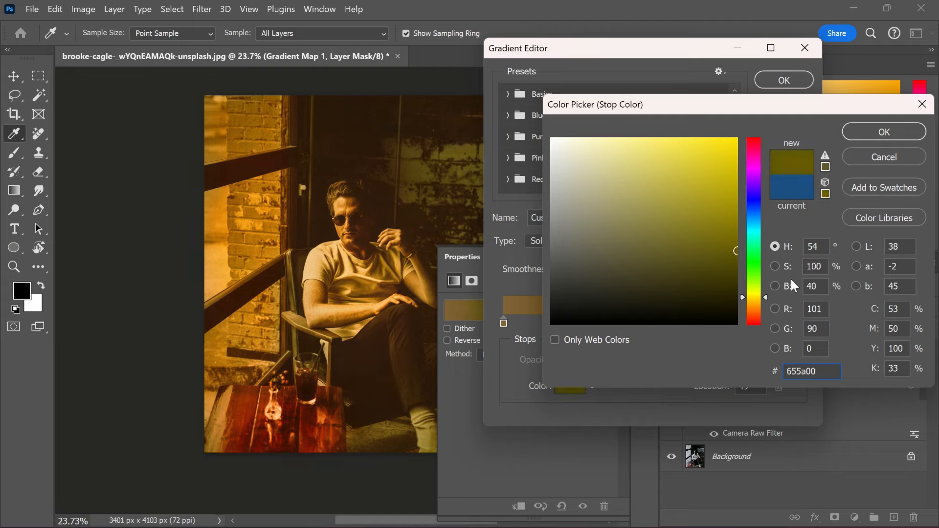
pyautogui.moveTo(759, 297); pyautogui.dragTo(759, 302)
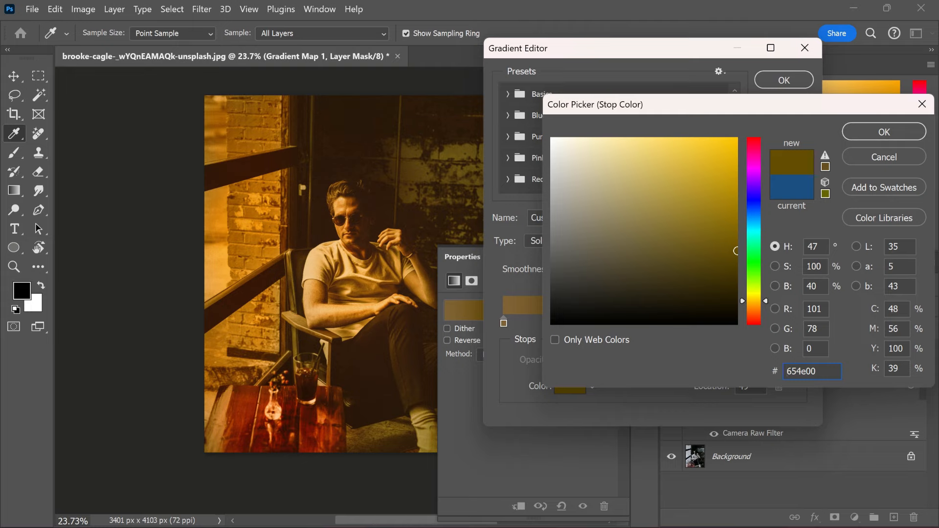
pyautogui.write('80')
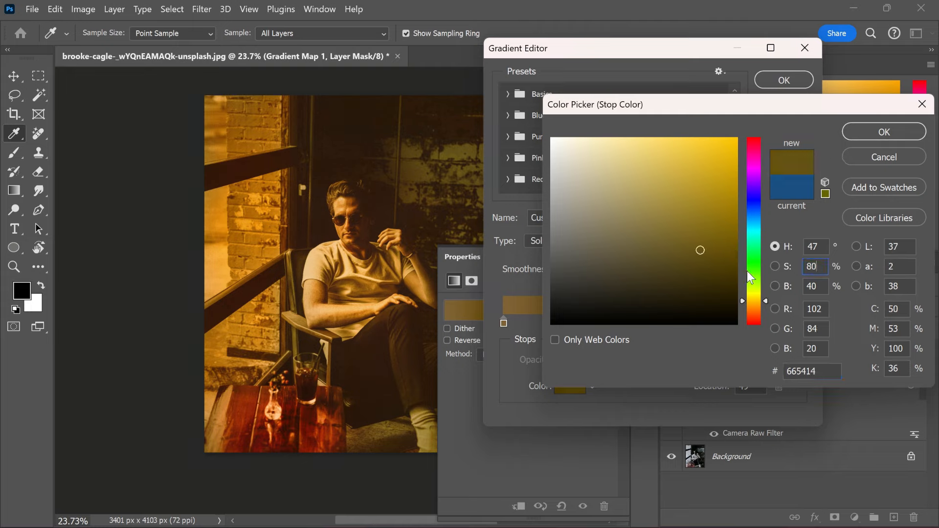
pyautogui.write('50')
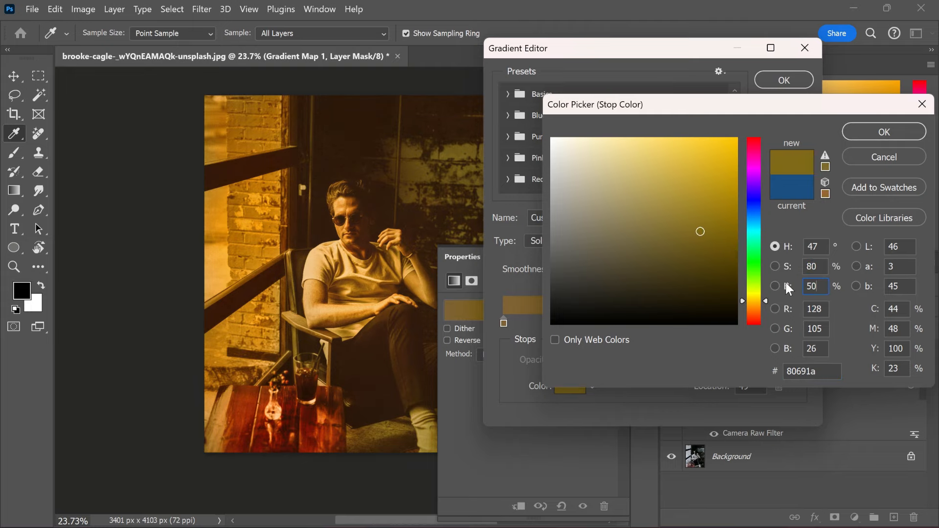
pyautogui.click(861, 134)
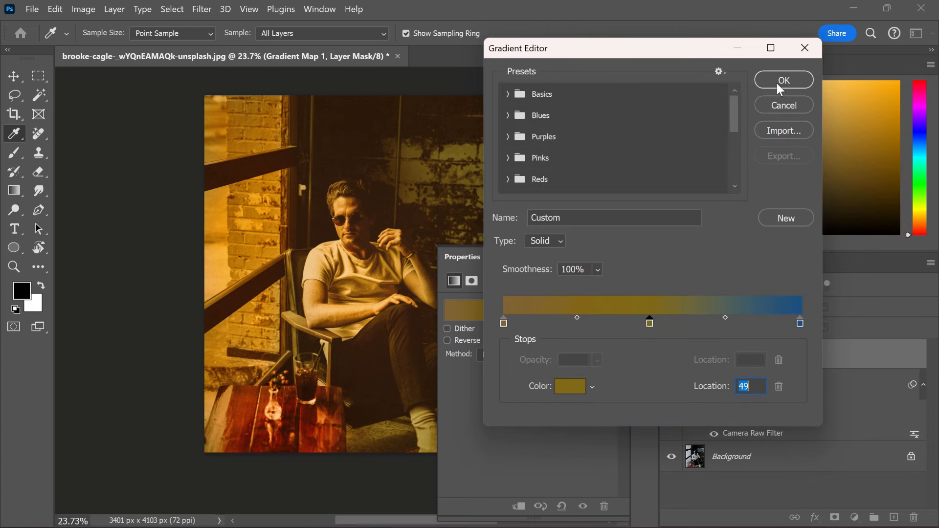
pyautogui.click(781, 81)
pyautogui.click(656, 302)
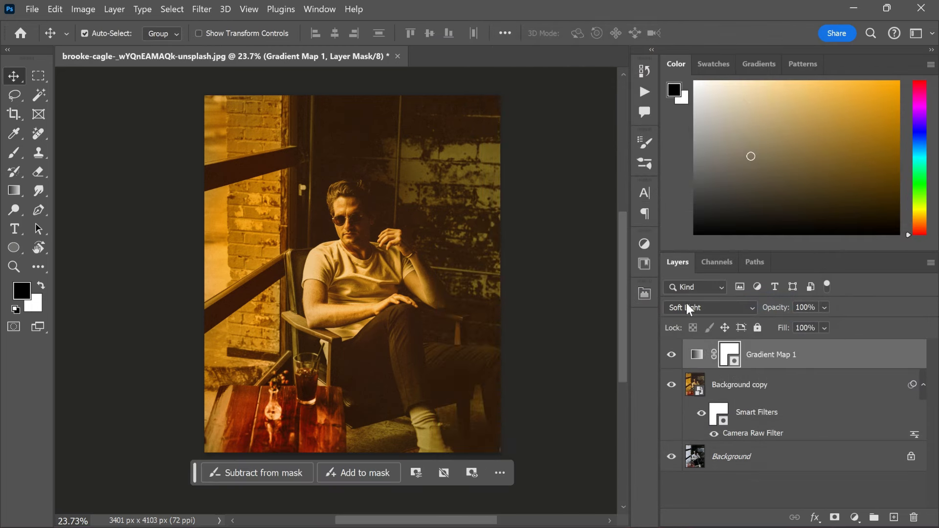
# Compare the photo with and without the Gradient Map layer and lower that layer's opacity slightly
pyautogui.click(671, 354)
pyautogui.click(671, 354)
pyautogui.click(826, 307)
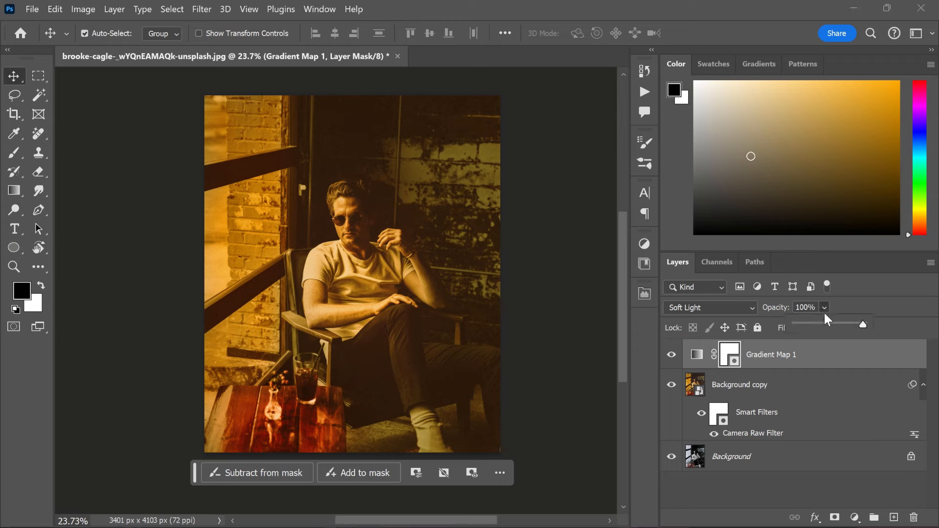
pyautogui.moveTo(851, 321); pyautogui.dragTo(853, 322)
pyautogui.click(480, 282)
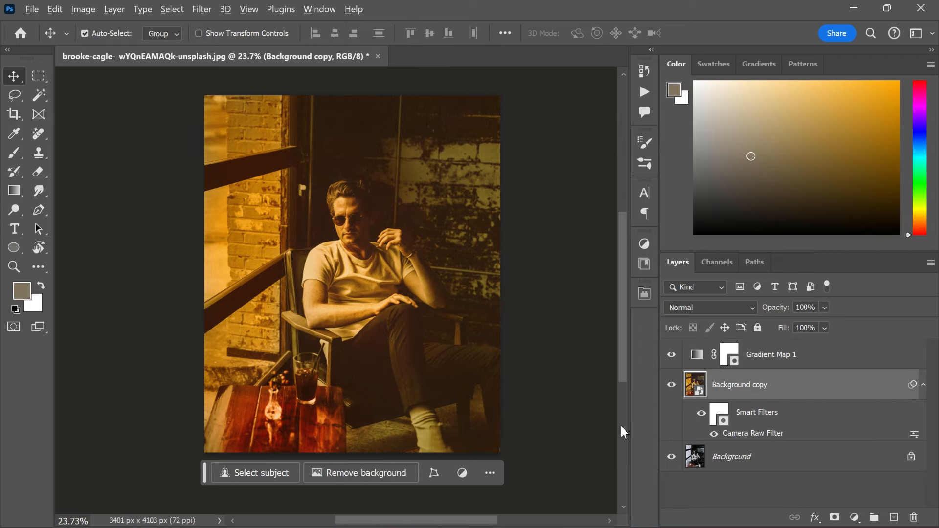
# Compare the finished edit with the original by isolating the Background layer and restoring all layers
pyautogui.keyDown('alt'); pyautogui.click(671, 456); pyautogui.keyUp('alt')
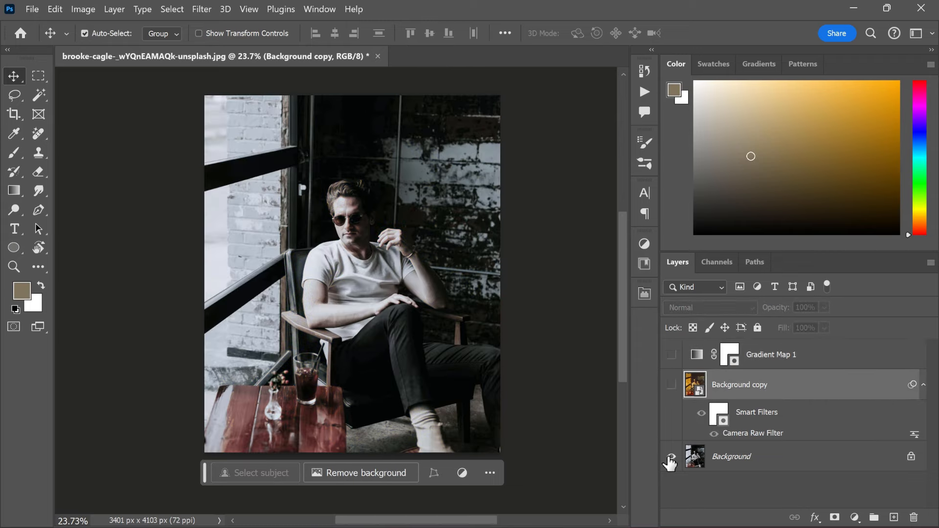
pyautogui.keyDown('alt'); pyautogui.click(671, 457); pyautogui.keyUp('alt')
pyautogui.keyDown('alt'); pyautogui.click(671, 457); pyautogui.keyUp('alt')
pyautogui.keyDown('alt'); pyautogui.click(671, 457); pyautogui.keyUp('alt')
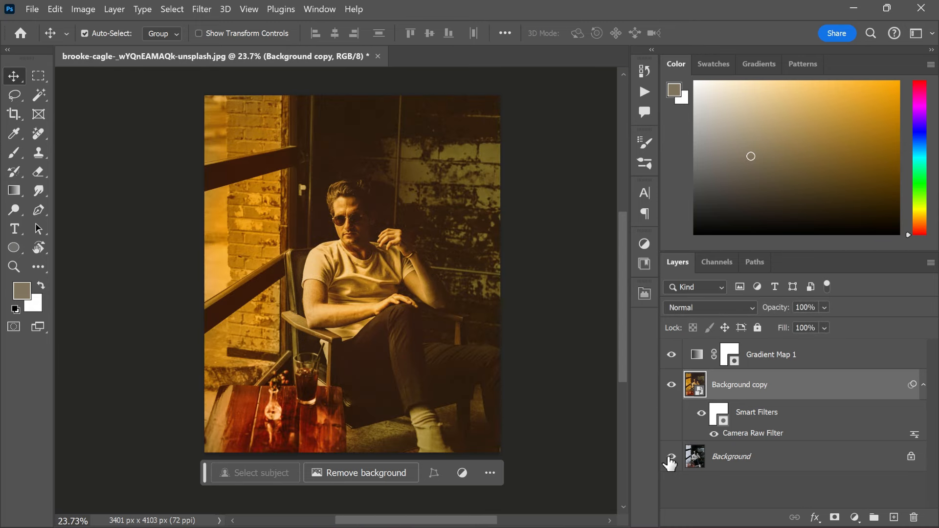